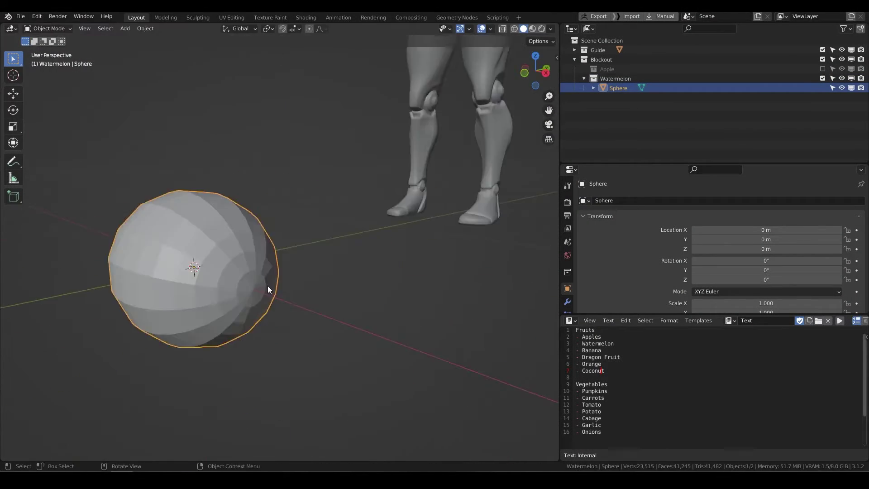
# Add a cylinder mesh next to the sphere and start editing its Vertices count
pyautogui.hotkey('shift', 'a')
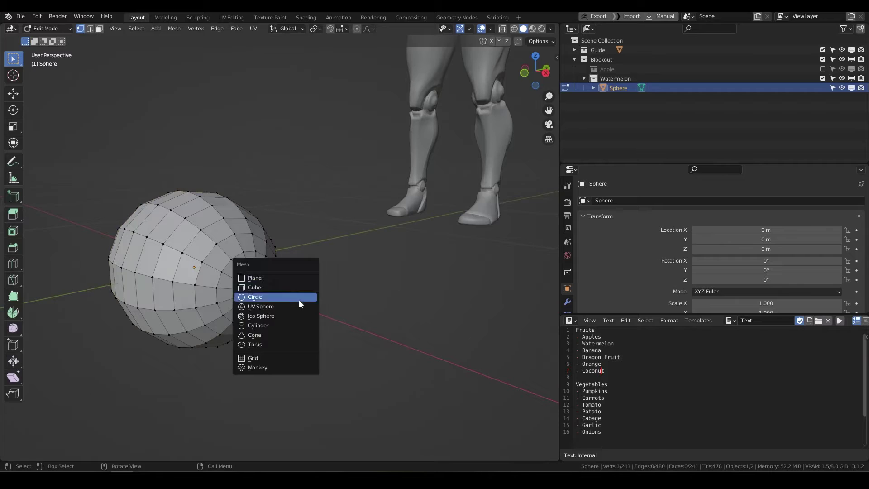
pyautogui.click(283, 357)
pyautogui.doubleClick(137, 341)
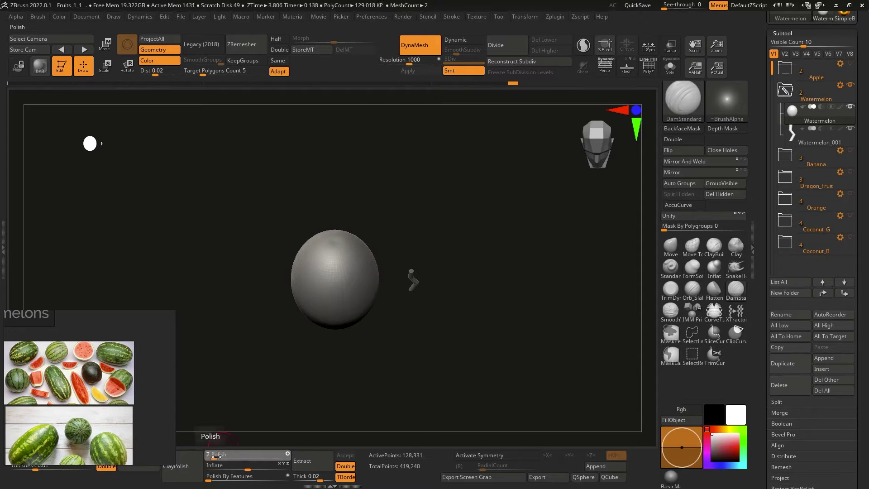
# Reset the Polish slider to 0 and orbit to an oblique top view of the egg
pyautogui.moveTo(217, 456); pyautogui.dragTo(208, 457)
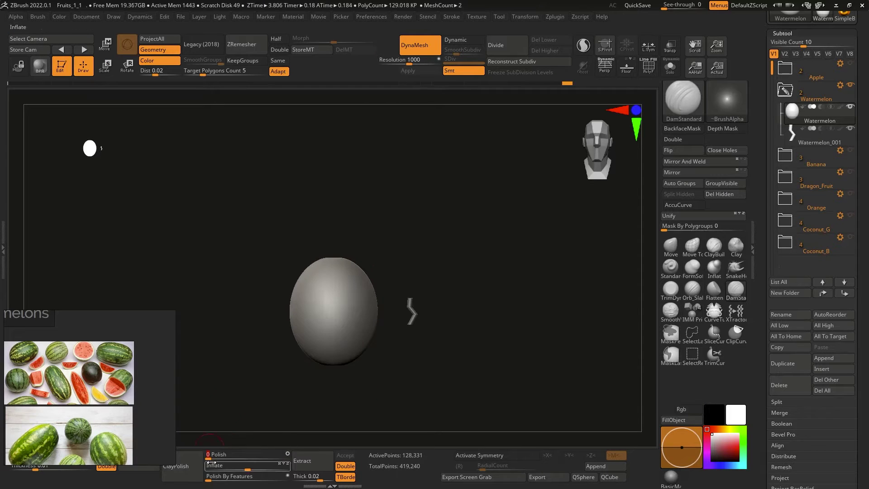
pyautogui.moveTo(450, 277); pyautogui.dragTo(483, 353)
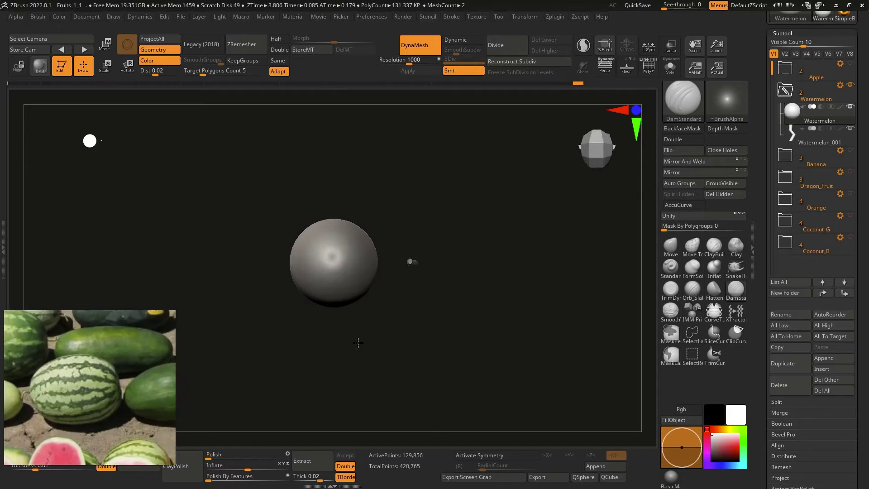
pyautogui.keyDown('shift'); pyautogui.moveTo(408, 253); pyautogui.dragTo(403, 268); pyautogui.keyUp('shift')
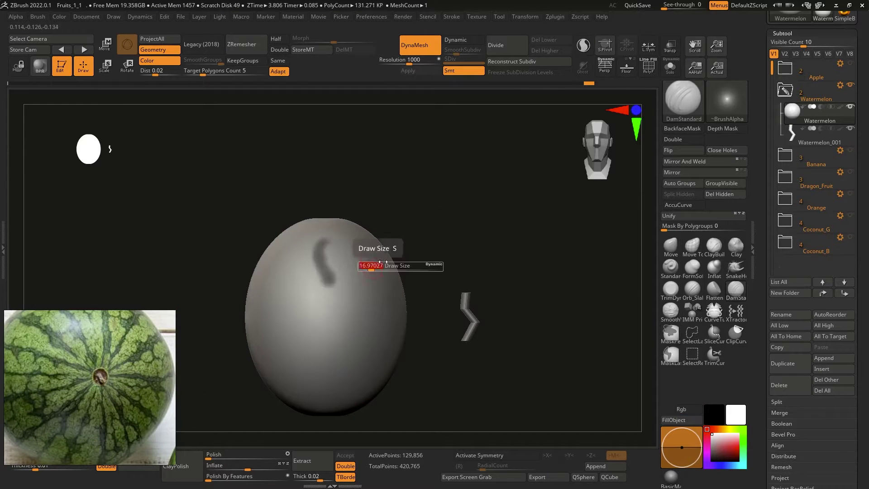
pyautogui.keyDown('ctrl'); pyautogui.moveTo(358, 262); pyautogui.dragTo(330, 228, button='right'); pyautogui.keyUp('ctrl')
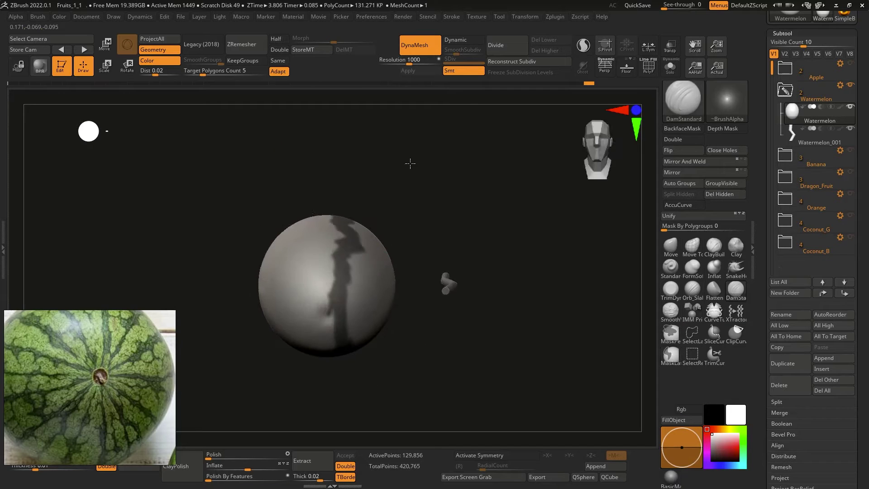
pyautogui.moveTo(408, 162); pyautogui.dragTo(405, 263, button='right')
# Lasso-mask a jagged wavy stripe running down the egg
pyautogui.moveTo(331, 327); pyautogui.dragTo(335, 325)
pyautogui.moveTo(359, 305); pyautogui.dragTo(446, 255, button='right')
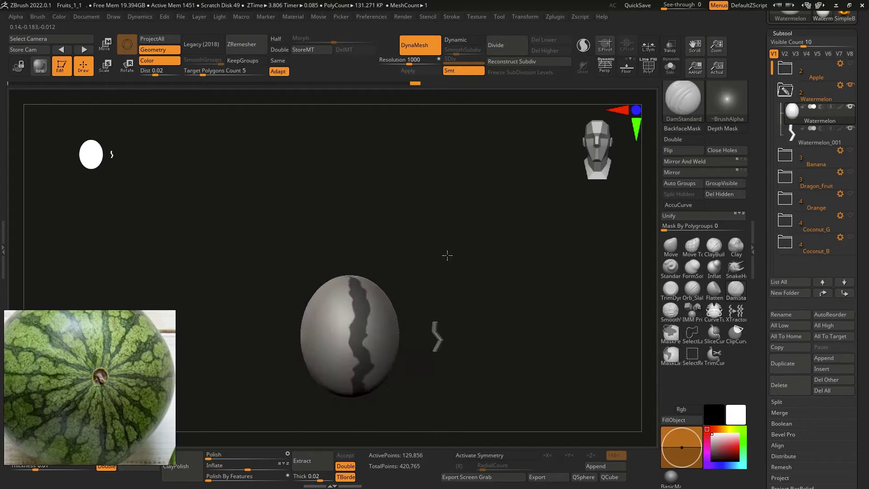
pyautogui.moveTo(532, 353); pyautogui.dragTo(424, 369, button='right')
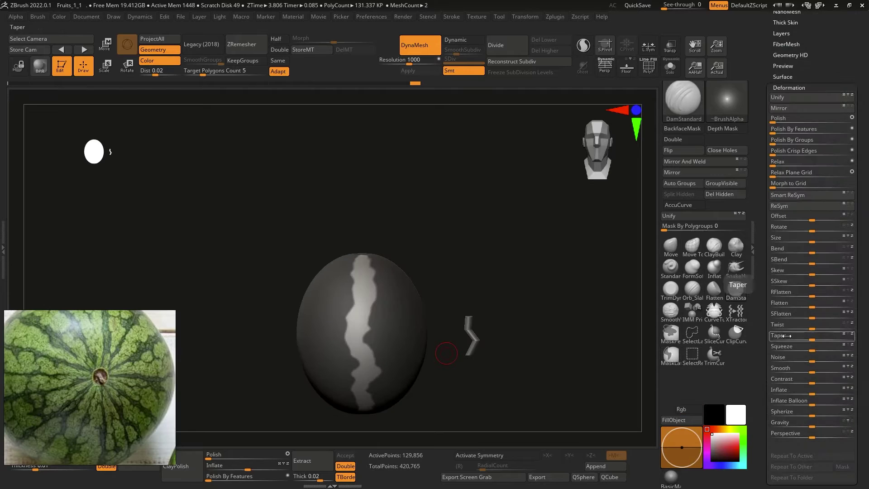
# Invert the stripe mask, inflate the stripe outward, then clear the mask
pyautogui.moveTo(217, 465); pyautogui.dragTo(252, 461)
pyautogui.moveTo(520, 248); pyautogui.dragTo(408, 272, button='right')
pyautogui.press('ctrl')
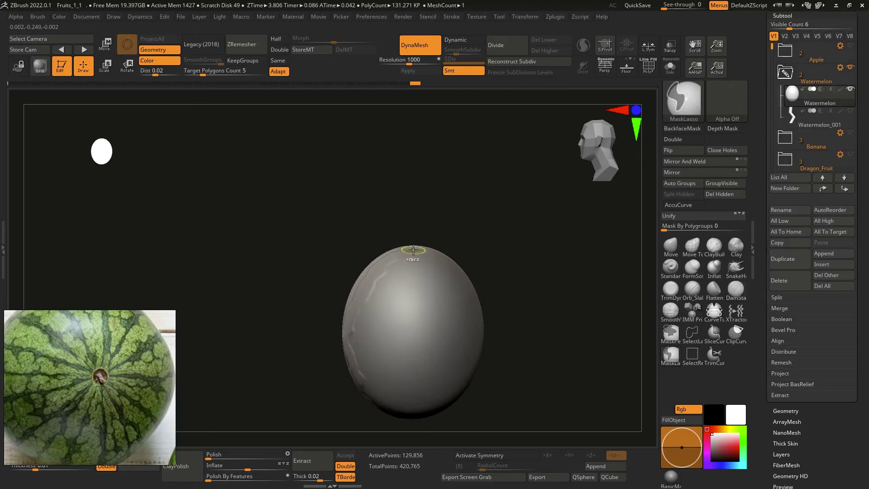
pyautogui.moveTo(405, 359)
pyautogui.mouseDown(button='right')
pyautogui.moveTo(408, 339)
pyautogui.moveTo(498, 326)
pyautogui.moveTo(393, 207)
pyautogui.moveTo(359, 328)
pyautogui.mouseUp(button='right')
pyautogui.hotkey('ctrl', 'i')
pyautogui.scroll(-5, 774, 460)
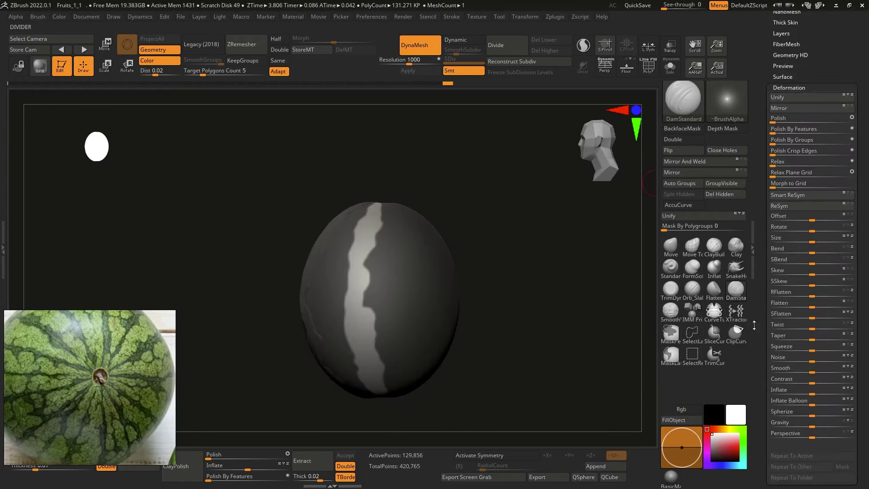
pyautogui.moveTo(814, 391); pyautogui.dragTo(815, 391)
pyautogui.keyDown('ctrl'); pyautogui.click(530, 355); pyautogui.keyUp('ctrl')
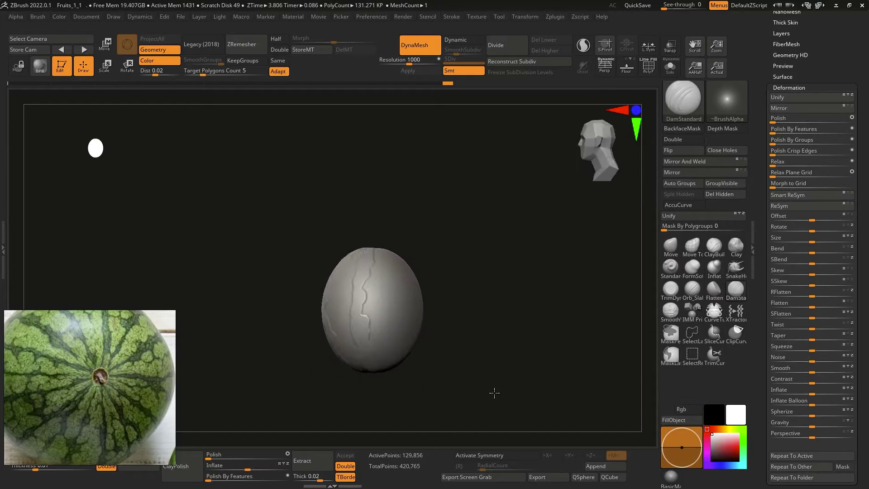
# Mask, invert and inflate a second wavy band on the melon, then clear the mask
pyautogui.moveTo(500, 278); pyautogui.dragTo(393, 228, button='right')
pyautogui.moveTo(390, 342)
pyautogui.mouseDown(button='right')
pyautogui.moveTo(508, 184)
pyautogui.moveTo(476, 252)
pyautogui.moveTo(482, 333)
pyautogui.moveTo(457, 330)
pyautogui.mouseUp(button='right')
pyautogui.moveTo(565, 362); pyautogui.dragTo(466, 377, button='right')
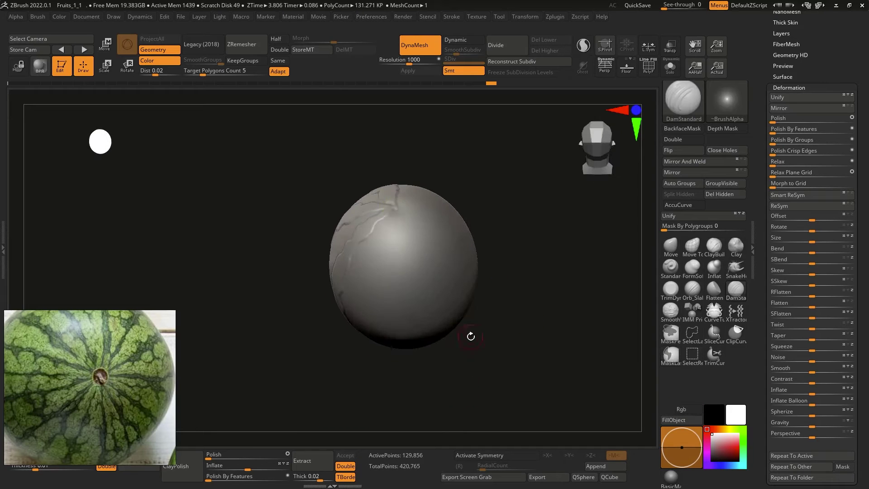
pyautogui.keyDown('ctrl'); pyautogui.moveTo(388, 339); pyautogui.dragTo(388, 340); pyautogui.keyUp('ctrl')
pyautogui.moveTo(389, 341)
pyautogui.mouseDown(button='right')
pyautogui.moveTo(514, 265)
pyautogui.moveTo(451, 341)
pyautogui.mouseUp(button='right')
pyautogui.moveTo(396, 368)
pyautogui.mouseDown(button='right')
pyautogui.moveTo(517, 249)
pyautogui.moveTo(494, 290)
pyautogui.moveTo(498, 236)
pyautogui.mouseUp(button='right')
pyautogui.keyDown('ctrl'); pyautogui.click(498, 236); pyautogui.keyUp('ctrl')
pyautogui.keyDown('ctrl'); pyautogui.moveTo(516, 398); pyautogui.dragTo(520, 401); pyautogui.keyUp('ctrl')
pyautogui.moveTo(520, 402); pyautogui.dragTo(461, 343, button='right')
# Lasso-mask a new vertical band reaching the stem end
pyautogui.keyDown('ctrl'); pyautogui.moveTo(340, 332); pyautogui.dragTo(342, 334); pyautogui.keyUp('ctrl')
pyautogui.moveTo(342, 334); pyautogui.dragTo(469, 229, button='right')
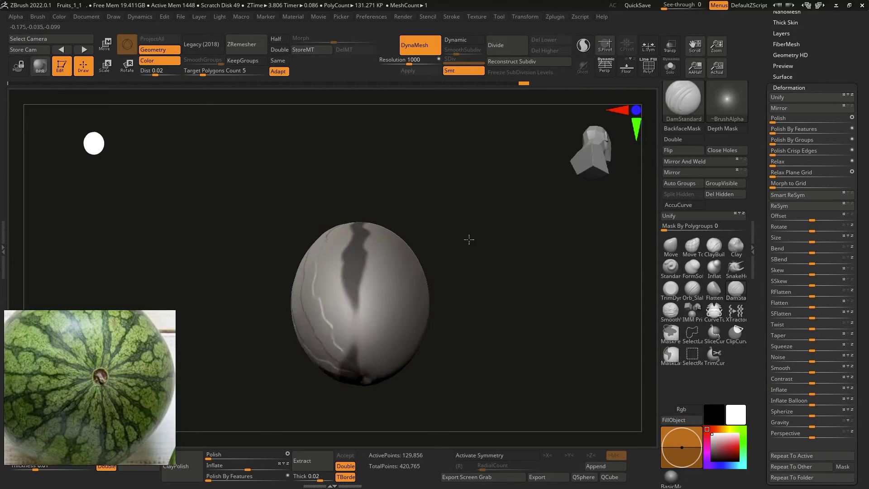
pyautogui.moveTo(350, 337); pyautogui.dragTo(472, 269, button='right')
pyautogui.moveTo(387, 337); pyautogui.dragTo(343, 283, button='right')
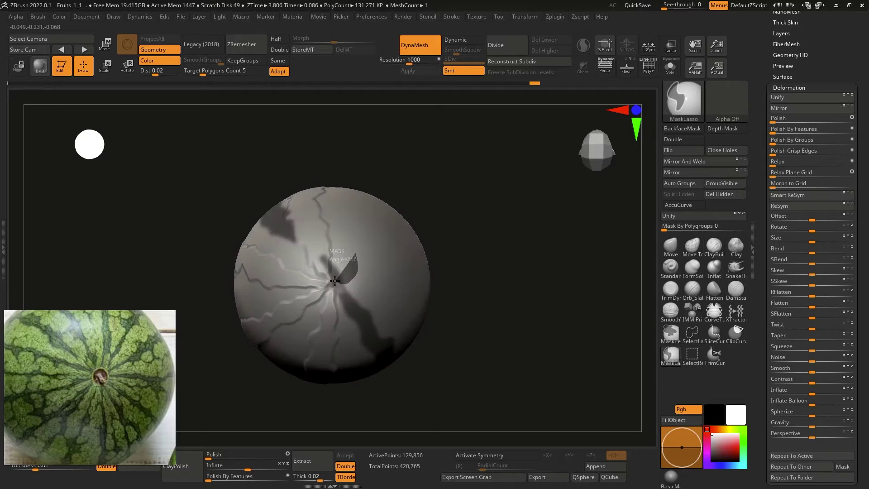
pyautogui.moveTo(327, 180); pyautogui.dragTo(454, 350, button='right')
pyautogui.keyDown('ctrl'); pyautogui.click(514, 337); pyautogui.keyUp('ctrl')
# Invert the mask, inflate the new band outward and clear the mask
pyautogui.moveTo(514, 338)
pyautogui.mouseDown(button='right')
pyautogui.moveTo(485, 352)
pyautogui.moveTo(470, 269)
pyautogui.mouseUp(button='right')
pyautogui.moveTo(296, 337)
pyautogui.mouseDown(button='right')
pyautogui.moveTo(457, 287)
pyautogui.moveTo(351, 247)
pyautogui.mouseUp(button='right')
pyautogui.moveTo(340, 180); pyautogui.dragTo(489, 188, button='right')
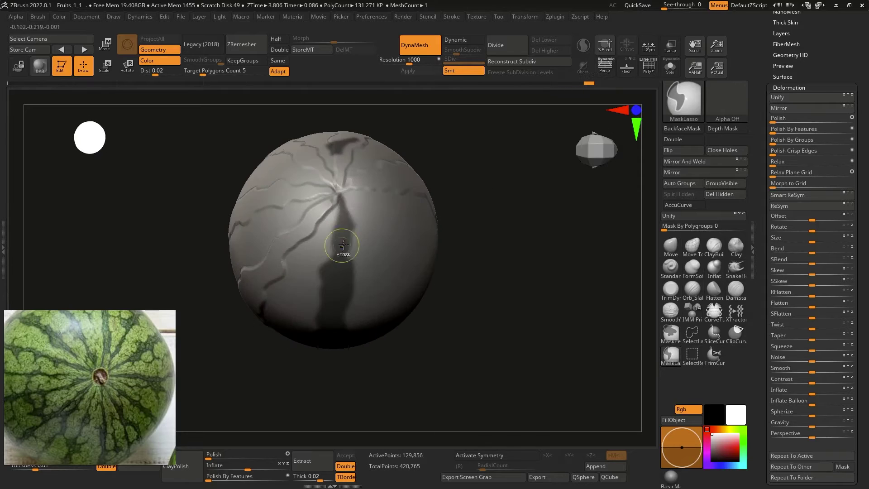
pyautogui.keyDown('ctrl'); pyautogui.click(543, 332); pyautogui.keyUp('ctrl')
pyautogui.keyDown('ctrl'); pyautogui.click(532, 310); pyautogui.keyUp('ctrl')
pyautogui.moveTo(533, 310)
pyautogui.mouseDown(button='right')
pyautogui.moveTo(510, 324)
pyautogui.moveTo(371, 287)
pyautogui.moveTo(515, 291)
pyautogui.moveTo(484, 359)
pyautogui.moveTo(372, 307)
pyautogui.mouseUp(button='right')
# Save the project with Ctrl+S, then invert and inflate another band
pyautogui.hotkey('ctrl', 's')
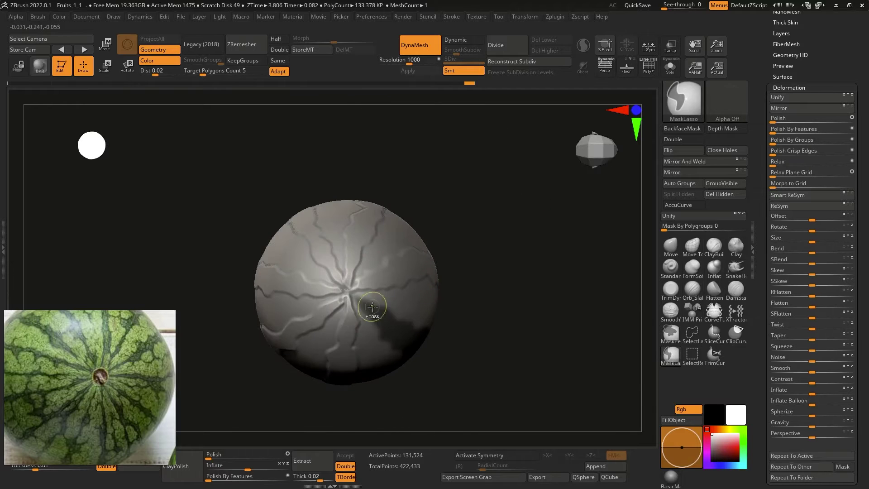
pyautogui.moveTo(316, 304); pyautogui.dragTo(477, 273, button='right')
pyautogui.keyDown('ctrl'); pyautogui.click(566, 317); pyautogui.keyUp('ctrl')
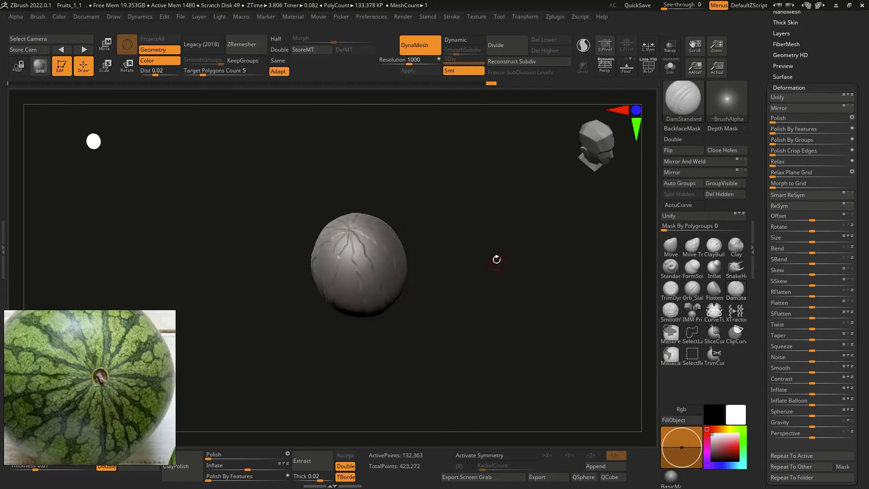
pyautogui.moveTo(463, 235); pyautogui.dragTo(421, 78, button='right')
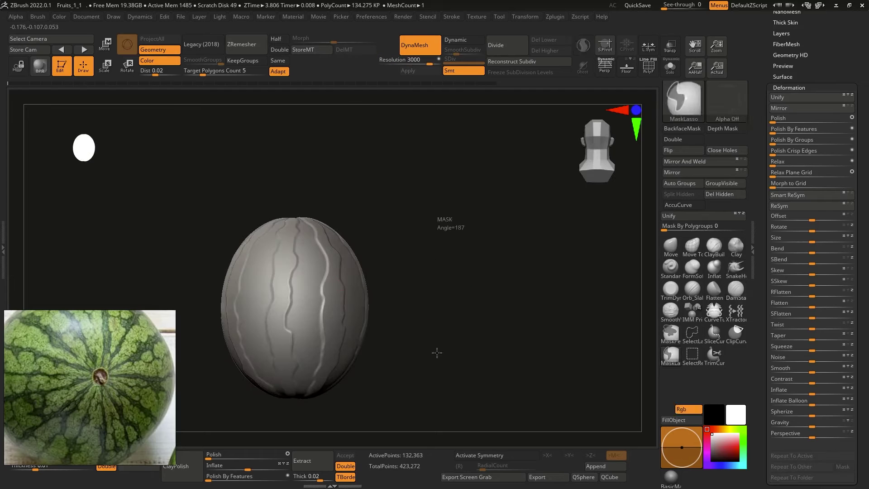
# Smooth the melon's stem end where the stripes converge
pyautogui.moveTo(436, 352); pyautogui.dragTo(420, 305, button='right')
pyautogui.moveTo(277, 414)
pyautogui.mouseDown(button='right')
pyautogui.moveTo(427, 295)
pyautogui.moveTo(327, 307)
pyautogui.mouseUp(button='right')
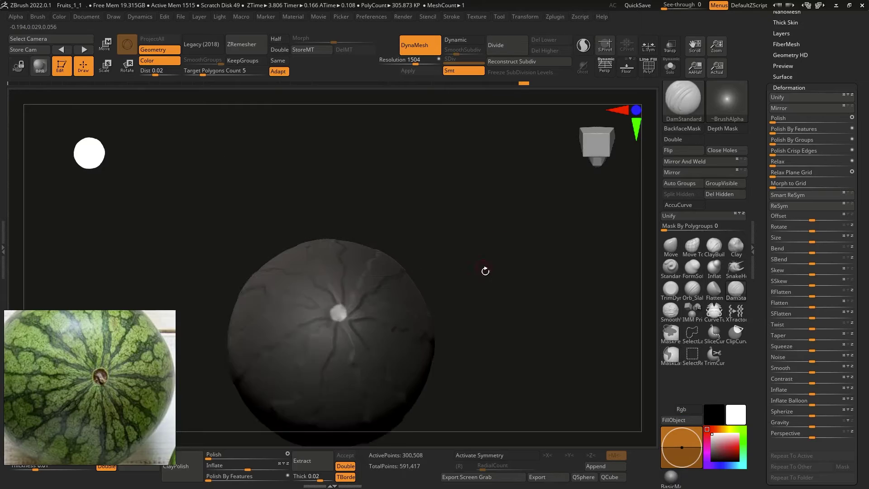
pyautogui.moveTo(484, 271)
pyautogui.mouseDown(button='right')
pyautogui.moveTo(557, 297)
pyautogui.moveTo(361, 340)
pyautogui.mouseUp(button='right')
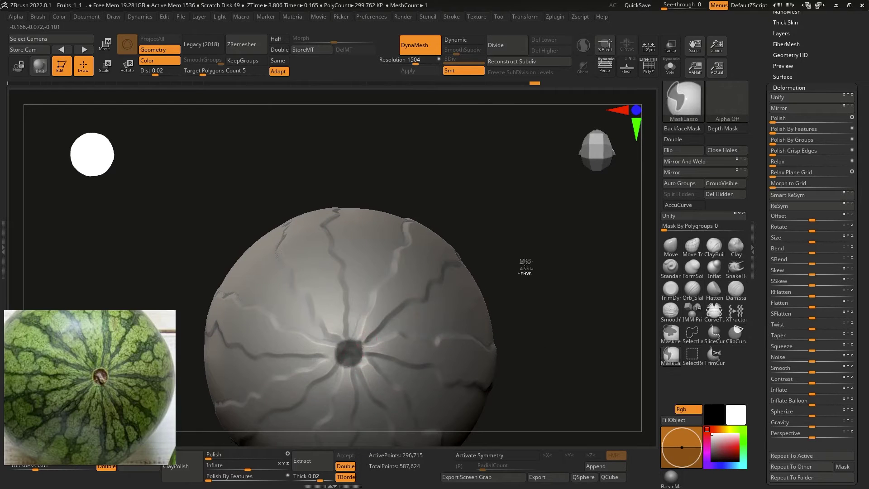
pyautogui.moveTo(525, 267)
pyautogui.mouseDown(button='right')
pyautogui.moveTo(520, 171)
pyautogui.moveTo(497, 271)
pyautogui.mouseUp(button='right')
pyautogui.moveTo(336, 283)
pyautogui.mouseDown(button='right')
pyautogui.moveTo(495, 314)
pyautogui.moveTo(414, 307)
pyautogui.moveTo(510, 307)
pyautogui.moveTo(549, 245)
pyautogui.mouseUp(button='right')
# Carve a ring-shaped stem socket with the Orb_Cracks brush and subdivide with Ctrl+D
pyautogui.click(692, 290)
pyautogui.moveTo(344, 271)
pyautogui.mouseDown(button='right')
pyautogui.moveTo(324, 298)
pyautogui.moveTo(519, 268)
pyautogui.mouseUp(button='right')
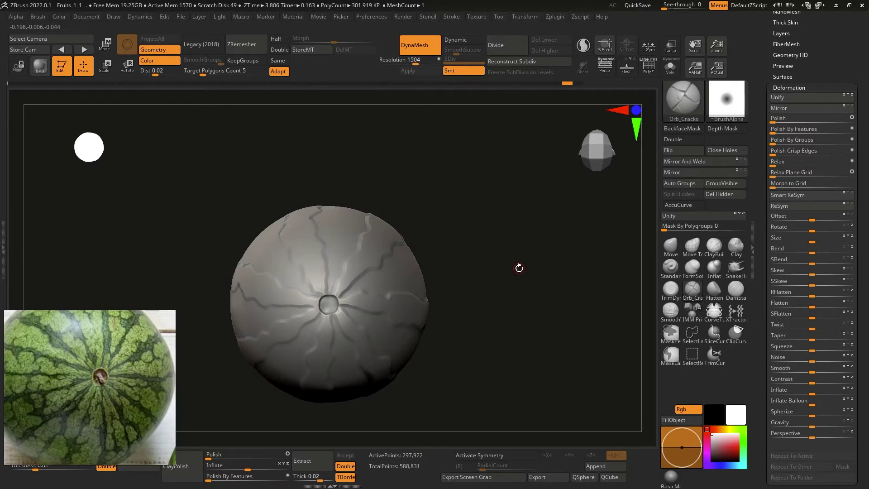
pyautogui.hotkey('ctrl', 'd')
pyautogui.keyDown('ctrl'); pyautogui.moveTo(528, 184); pyautogui.dragTo(516, 252, button='right'); pyautogui.keyUp('ctrl')
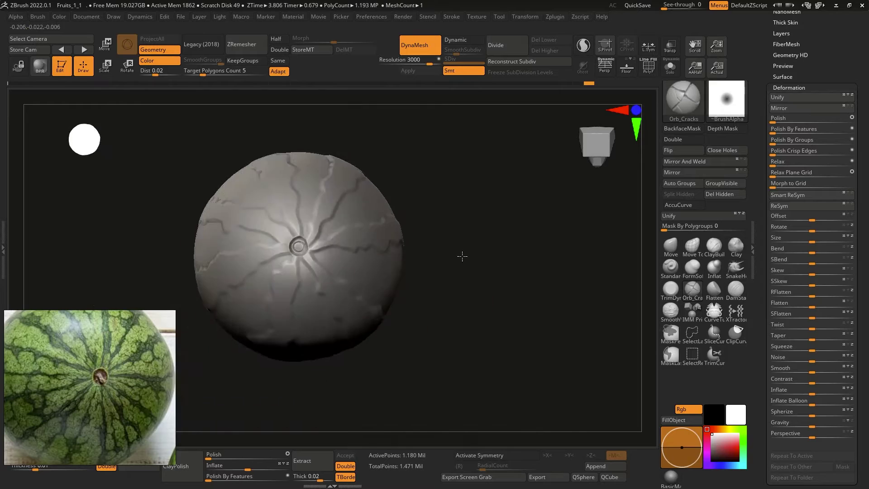
pyautogui.moveTo(462, 256)
pyautogui.mouseDown(button='right')
pyautogui.moveTo(470, 326)
pyautogui.moveTo(215, 454)
pyautogui.mouseUp(button='right')
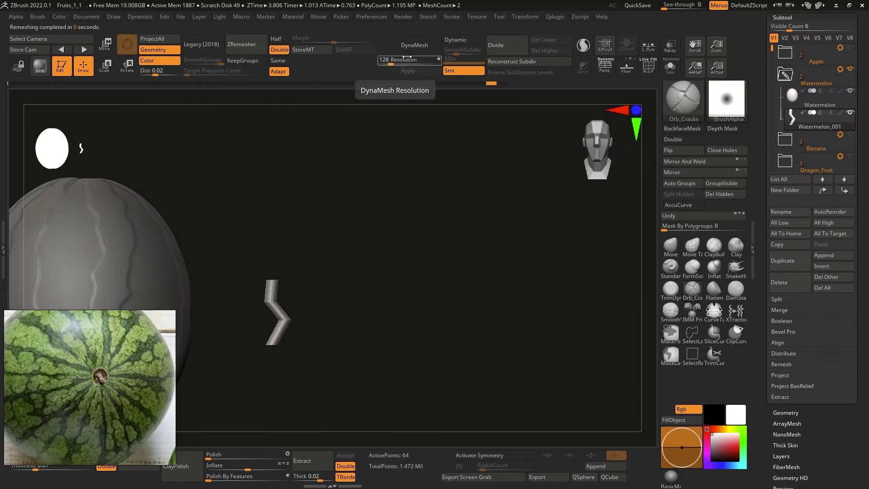
# Bring the bent stem tube into view and switch to the Clay brush (B, C, L)
pyautogui.moveTo(381, 274); pyautogui.dragTo(296, 307, button='right')
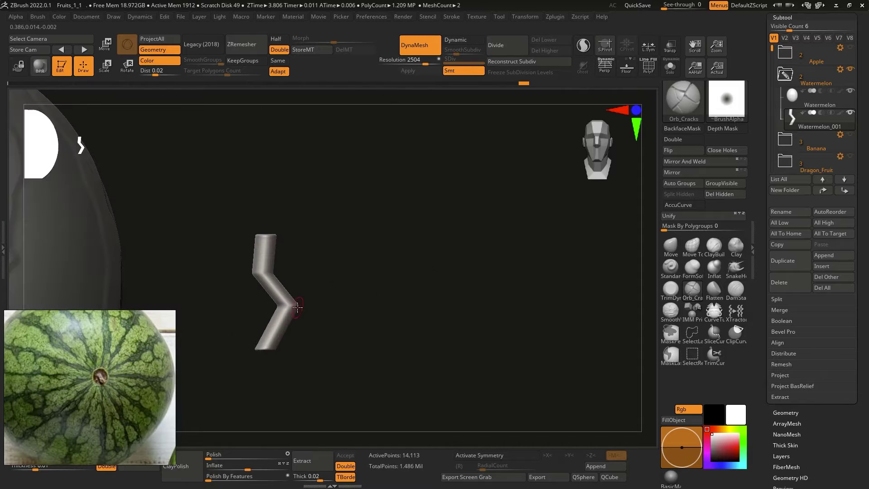
pyautogui.moveTo(259, 262)
pyautogui.mouseDown(button='right')
pyautogui.moveTo(322, 237)
pyautogui.moveTo(236, 277)
pyautogui.mouseUp(button='right')
pyautogui.moveTo(199, 321); pyautogui.dragTo(369, 293, button='right')
pyautogui.moveTo(278, 241); pyautogui.dragTo(350, 266, button='right')
pyautogui.moveTo(301, 250); pyautogui.dragTo(345, 294, button='right')
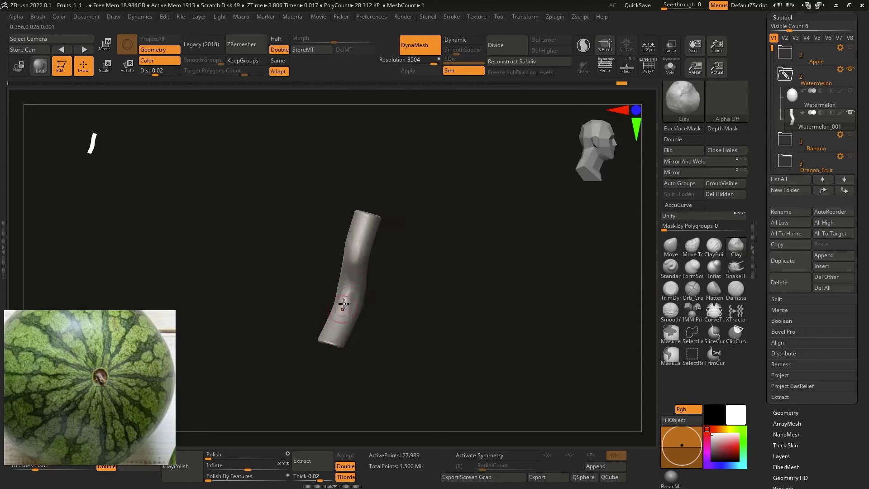
pyautogui.moveTo(343, 304); pyautogui.dragTo(345, 343, button='right')
pyautogui.press('b')
pyautogui.press('c')
pyautogui.press('l')
pyautogui.moveTo(396, 318)
pyautogui.mouseDown(button='right')
pyautogui.moveTo(423, 291)
pyautogui.moveTo(410, 338)
pyautogui.moveTo(420, 270)
pyautogui.moveTo(437, 237)
pyautogui.mouseUp(button='right')
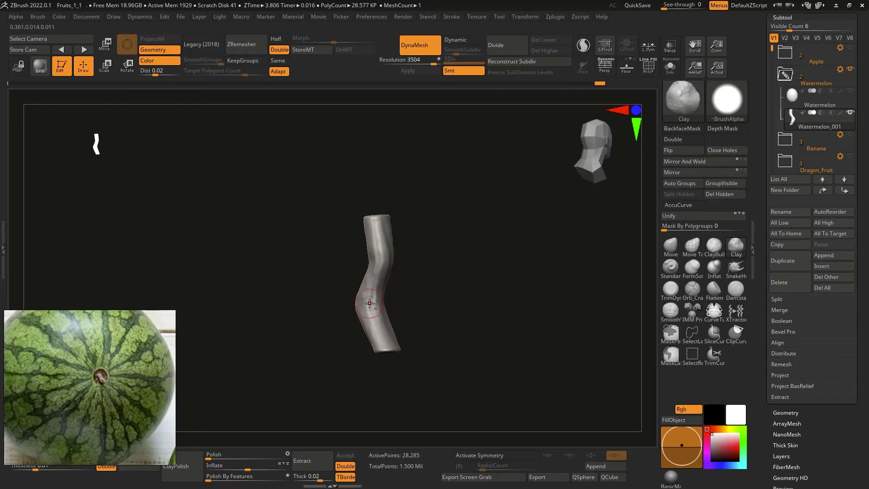
# Set Polish By Features to 70 and sculpt the tube into a stronger S-curve
pyautogui.moveTo(376, 236); pyautogui.dragTo(344, 290, button='right')
pyautogui.click(264, 475)
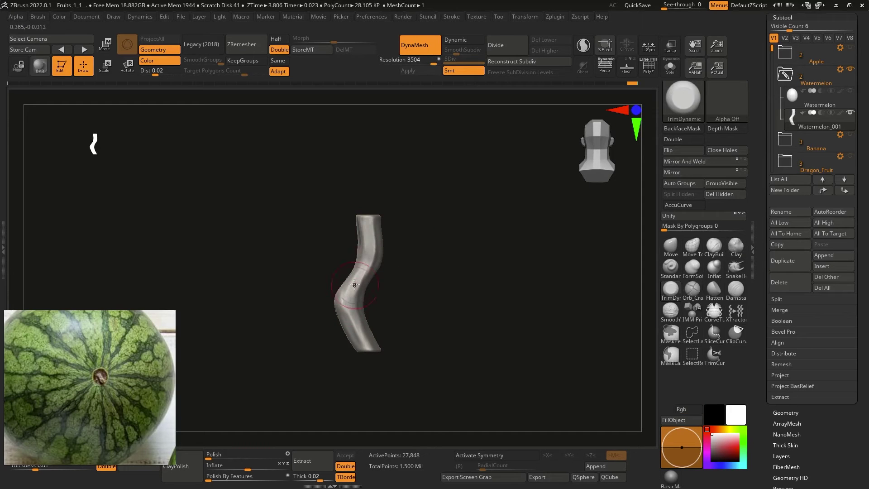
pyautogui.moveTo(321, 249); pyautogui.dragTo(320, 306)
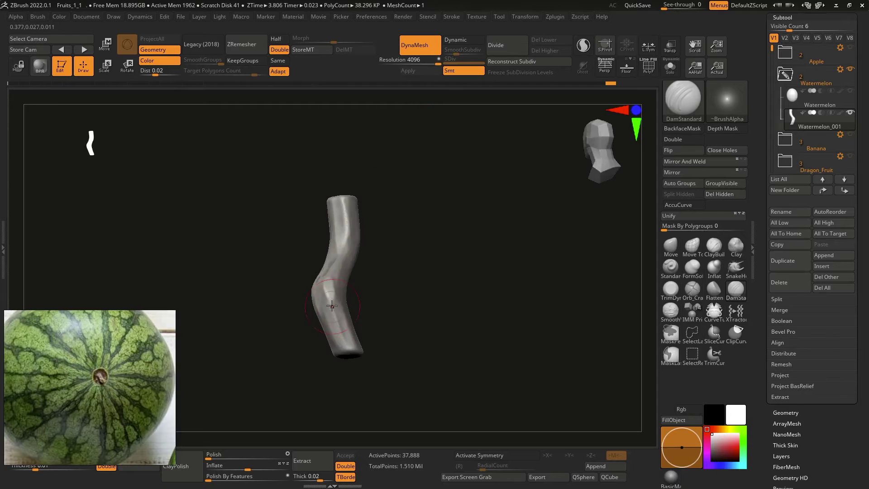
pyautogui.moveTo(376, 350); pyautogui.dragTo(477, 244, button='right')
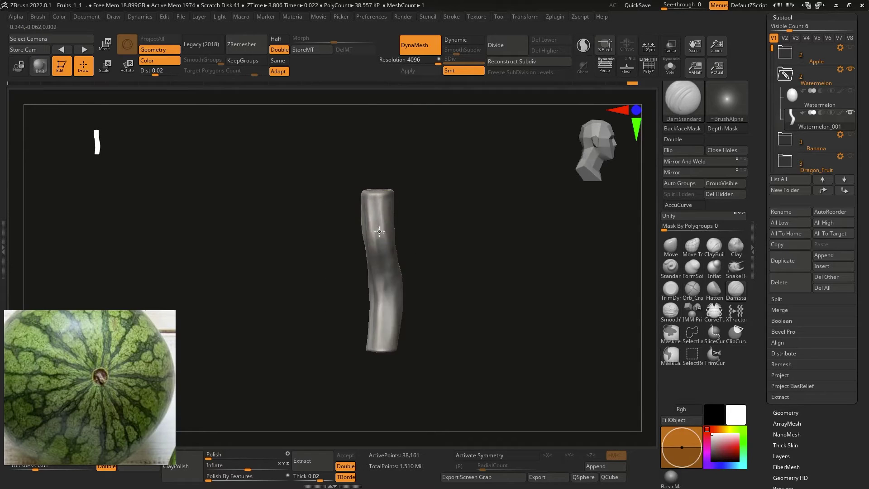
pyautogui.moveTo(413, 265)
pyautogui.mouseDown(button='right')
pyautogui.moveTo(450, 322)
pyautogui.moveTo(453, 224)
pyautogui.moveTo(442, 272)
pyautogui.moveTo(402, 277)
pyautogui.mouseUp(button='right')
pyautogui.moveTo(381, 342)
pyautogui.mouseDown(button='right')
pyautogui.moveTo(446, 349)
pyautogui.moveTo(462, 259)
pyautogui.moveTo(450, 219)
pyautogui.moveTo(410, 292)
pyautogui.moveTo(449, 301)
pyautogui.moveTo(398, 290)
pyautogui.moveTo(386, 306)
pyautogui.moveTo(477, 314)
pyautogui.moveTo(432, 251)
pyautogui.moveTo(428, 373)
pyautogui.moveTo(344, 363)
pyautogui.moveTo(313, 368)
pyautogui.moveTo(378, 264)
pyautogui.moveTo(509, 286)
pyautogui.mouseUp(button='right')
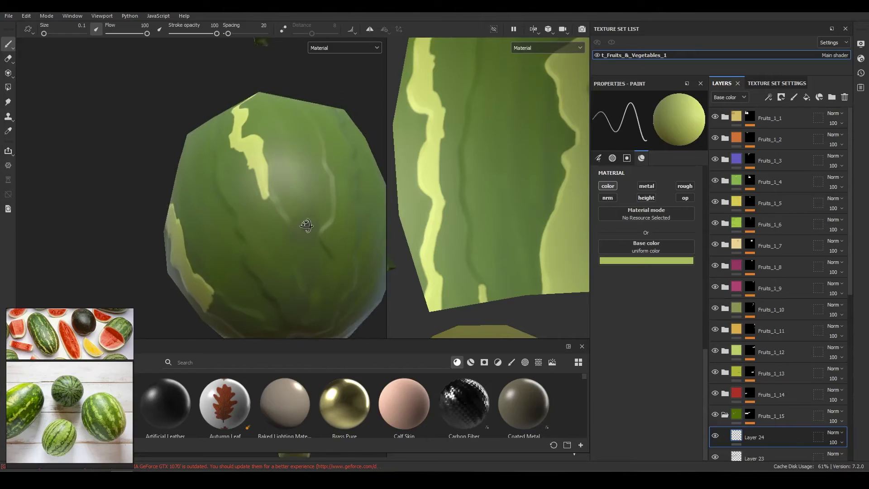
# Orbit the painted watermelon in Substance Painter to a new angle
pyautogui.moveTo(304, 225)
pyautogui.keyDown('alt'); pyautogui.mouseDown()
pyautogui.moveTo(298, 210)
pyautogui.moveTo(318, 223)
pyautogui.moveTo(300, 195)
pyautogui.mouseUp(); pyautogui.keyUp('alt')
pyautogui.moveTo(301, 194)
pyautogui.keyDown('alt'); pyautogui.mouseDown(button='right')
pyautogui.moveTo(246, 229)
pyautogui.moveTo(248, 214)
pyautogui.mouseUp(button='right'); pyautogui.keyUp('alt')
pyautogui.keyDown('alt'); pyautogui.moveTo(252, 233); pyautogui.dragTo(284, 179); pyautogui.keyUp('alt')
# Orbit around the watermelon's underside, sides and top to inspect the stripes
pyautogui.moveTo(279, 221)
pyautogui.keyDown('alt'); pyautogui.mouseDown()
pyautogui.moveTo(294, 200)
pyautogui.moveTo(298, 213)
pyautogui.moveTo(253, 201)
pyautogui.mouseUp(); pyautogui.keyUp('alt')
pyautogui.keyDown('ctrl'); pyautogui.moveTo(254, 201); pyautogui.dragTo(263, 274, button='right'); pyautogui.keyUp('ctrl')
pyautogui.keyDown('alt'); pyautogui.moveTo(264, 275); pyautogui.dragTo(244, 169); pyautogui.keyUp('alt')
pyautogui.keyDown('alt'); pyautogui.moveTo(251, 233); pyautogui.dragTo(217, 248); pyautogui.keyUp('alt')
pyautogui.keyDown('alt'); pyautogui.moveTo(217, 249); pyautogui.dragTo(244, 258, button='right'); pyautogui.keyUp('alt')
pyautogui.keyDown('alt'); pyautogui.moveTo(245, 258); pyautogui.dragTo(252, 262); pyautogui.keyUp('alt')
pyautogui.keyDown('alt'); pyautogui.moveTo(252, 262); pyautogui.dragTo(247, 256, button='right'); pyautogui.keyUp('alt')
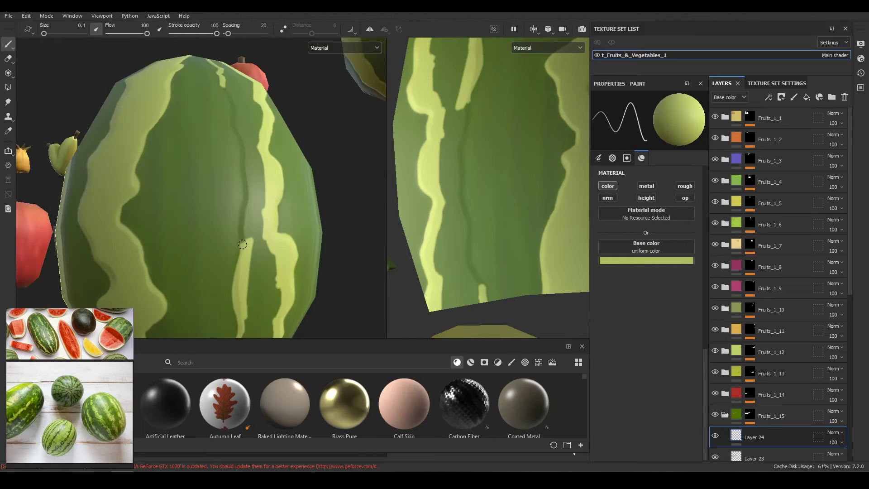
pyautogui.keyDown('alt'); pyautogui.moveTo(246, 256); pyautogui.dragTo(242, 249); pyautogui.keyUp('alt')
pyautogui.keyDown('alt'); pyautogui.moveTo(243, 249); pyautogui.dragTo(235, 254, button='right'); pyautogui.keyUp('alt')
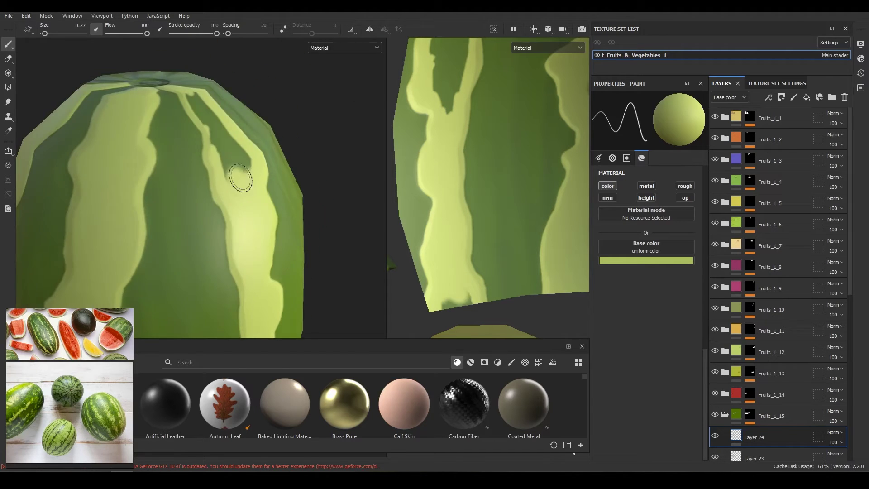
pyautogui.keyDown('alt'); pyautogui.moveTo(240, 177); pyautogui.dragTo(233, 172); pyautogui.keyUp('alt')
pyautogui.keyDown('alt'); pyautogui.moveTo(233, 172); pyautogui.dragTo(227, 217, button='right'); pyautogui.keyUp('alt')
pyautogui.keyDown('alt'); pyautogui.moveTo(226, 217); pyautogui.dragTo(239, 304); pyautogui.keyUp('alt')
pyautogui.scroll(-3, 454, 186)
pyautogui.scroll(4, 466, 172)
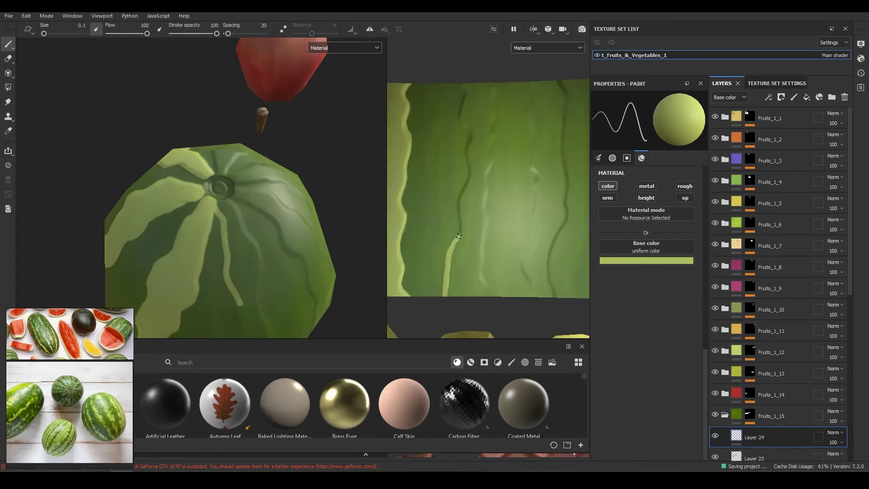
# Paint thin light-green veins on the rind and reshape the broad light stripe's edge
pyautogui.moveTo(467, 157); pyautogui.dragTo(452, 183)
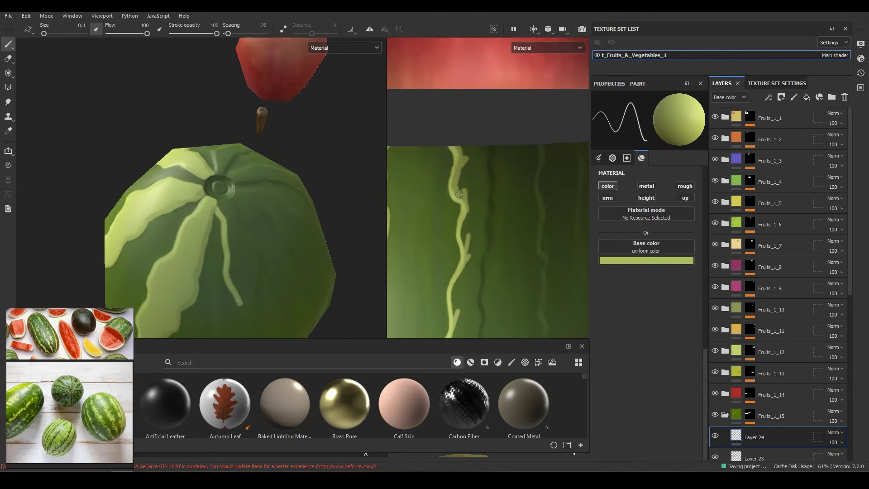
pyautogui.moveTo(489, 154); pyautogui.dragTo(482, 256)
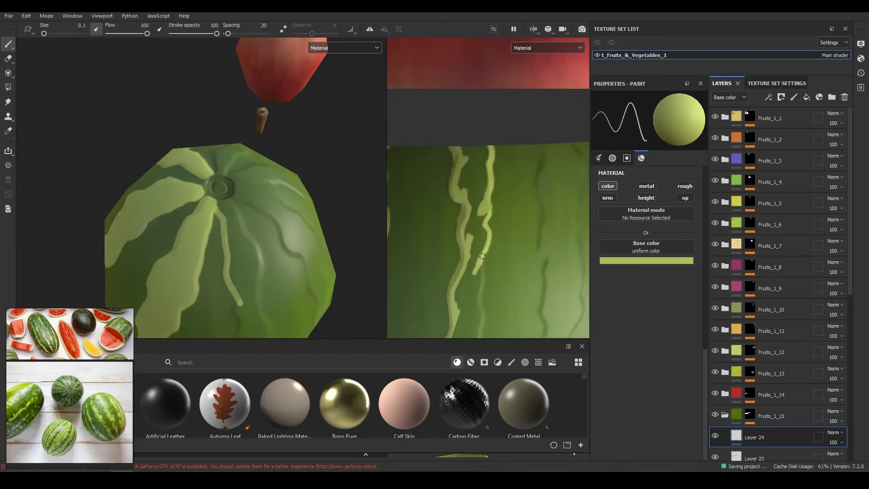
pyautogui.moveTo(488, 144); pyautogui.dragTo(469, 204)
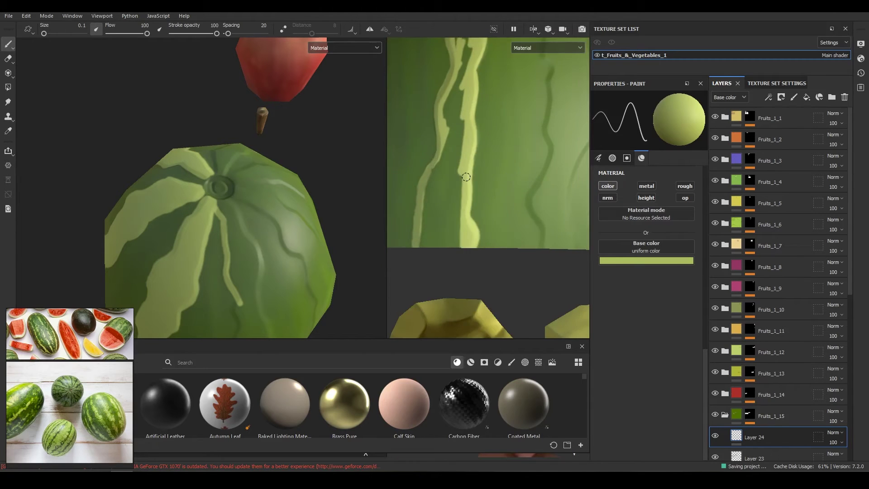
pyautogui.moveTo(466, 177); pyautogui.dragTo(471, 250, button='middle')
pyautogui.moveTo(499, 173); pyautogui.dragTo(477, 156, button='middle')
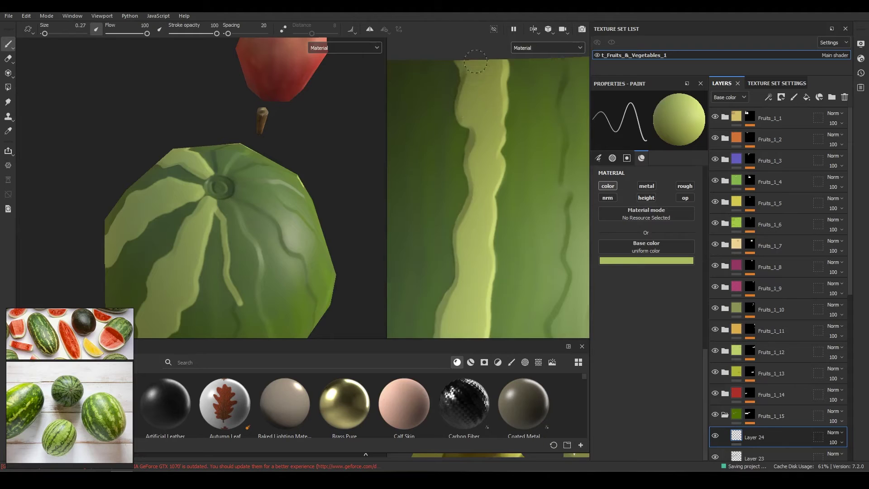
pyautogui.moveTo(475, 62); pyautogui.dragTo(525, 131, button='middle')
pyautogui.moveTo(469, 272); pyautogui.dragTo(445, 188, button='middle')
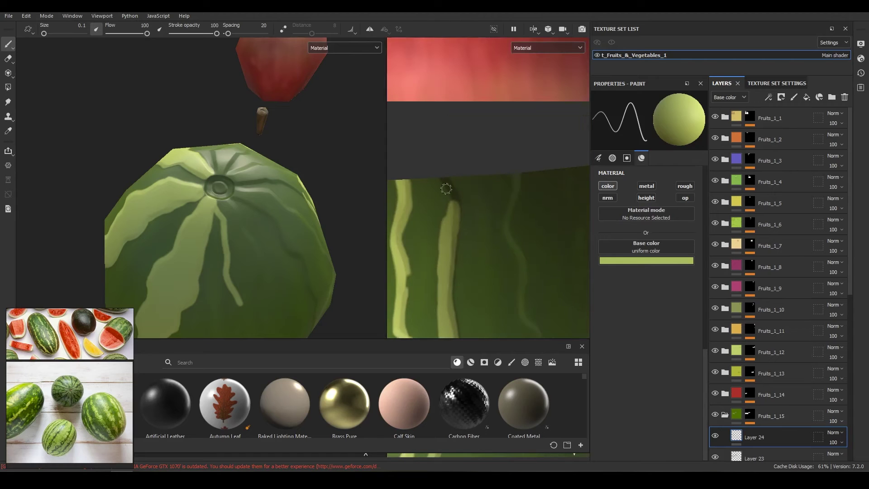
# Paint light-green strokes along the broad light stripe in the texture view
pyautogui.scroll(2, 443, 232)
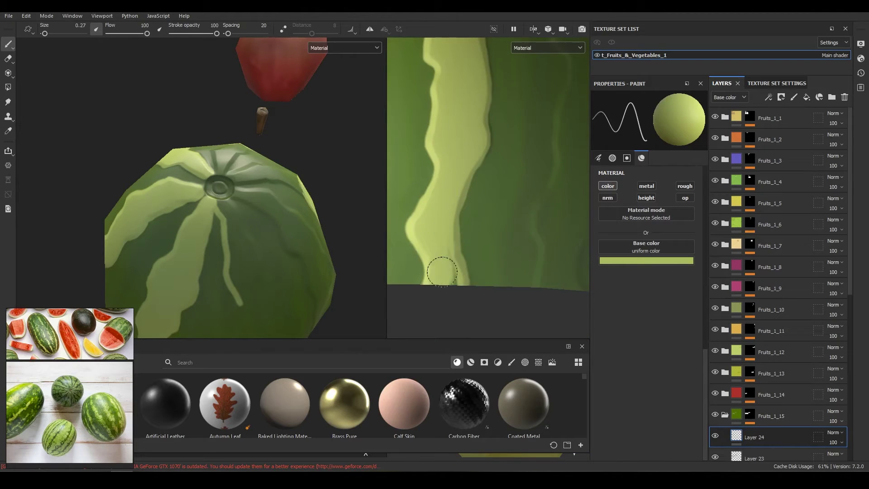
pyautogui.moveTo(437, 252); pyautogui.dragTo(453, 222, button='middle')
pyautogui.moveTo(454, 222); pyautogui.dragTo(437, 290)
pyautogui.moveTo(437, 289)
pyautogui.mouseDown(button='middle')
pyautogui.moveTo(455, 201)
pyautogui.moveTo(423, 284)
pyautogui.mouseUp(button='middle')
pyautogui.moveTo(478, 279); pyautogui.dragTo(483, 229)
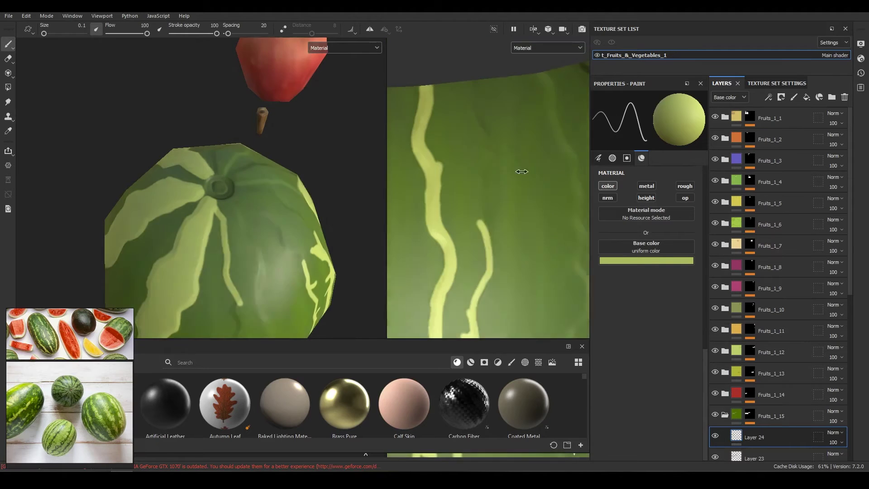
pyautogui.scroll(-1, 483, 229)
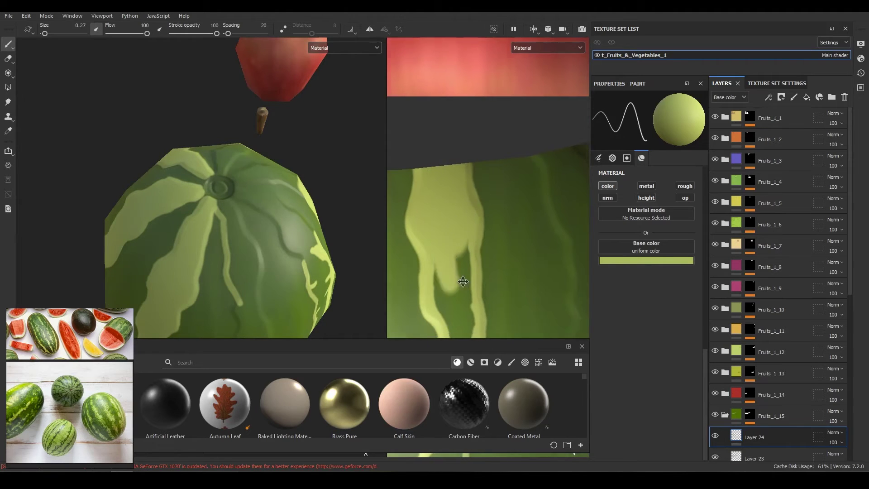
pyautogui.scroll(2, 446, 265)
pyautogui.moveTo(464, 177); pyautogui.dragTo(458, 217, button='middle')
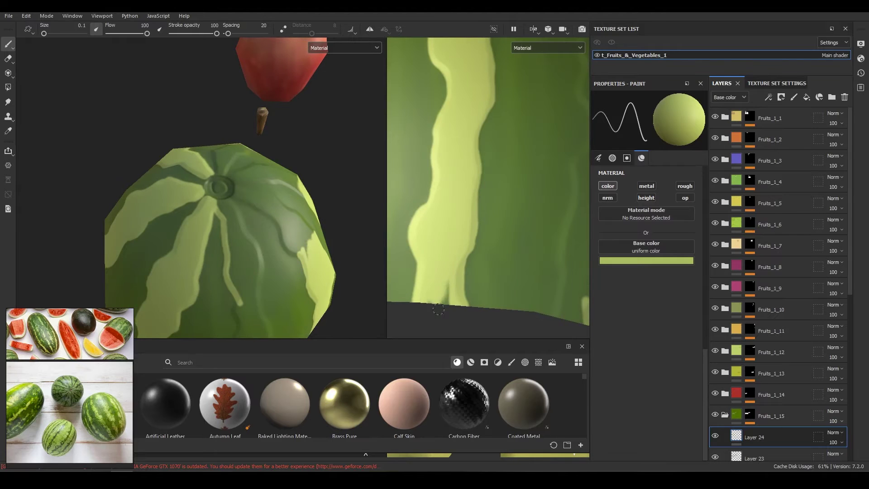
# Add thin light-green branches extending the stripe upward, checking the underside afterward
pyautogui.scroll(-2, 426, 272)
pyautogui.moveTo(453, 292); pyautogui.dragTo(483, 196)
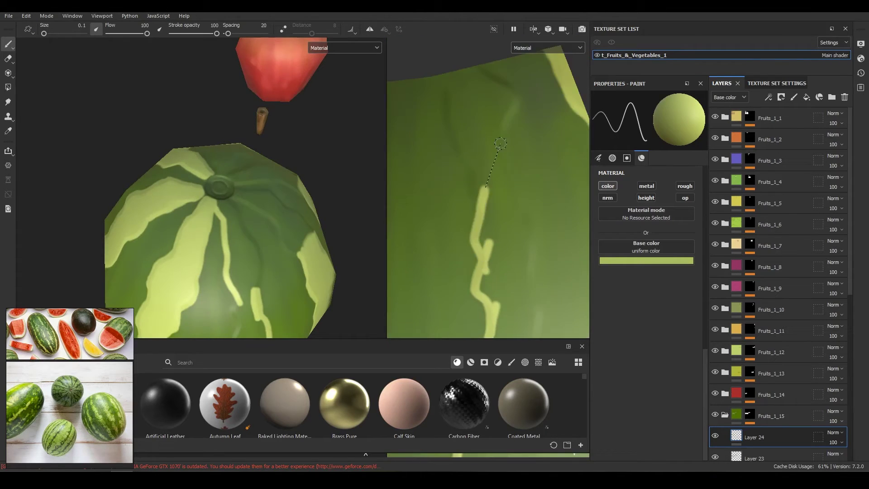
pyautogui.scroll(-2, 483, 196)
pyautogui.moveTo(415, 145); pyautogui.dragTo(440, 213)
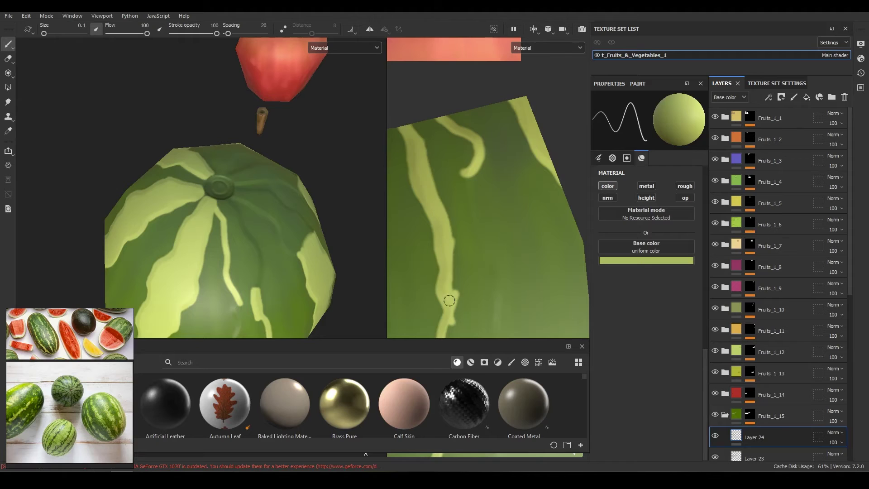
pyautogui.moveTo(475, 312)
pyautogui.mouseDown()
pyautogui.moveTo(469, 274)
pyautogui.moveTo(434, 195)
pyautogui.moveTo(451, 248)
pyautogui.moveTo(446, 181)
pyautogui.mouseUp()
pyautogui.moveTo(481, 248); pyautogui.dragTo(466, 218)
pyautogui.moveTo(466, 181); pyautogui.dragTo(453, 141)
pyautogui.moveTo(271, 204)
pyautogui.keyDown('alt'); pyautogui.mouseDown()
pyautogui.moveTo(282, 246)
pyautogui.moveTo(269, 205)
pyautogui.mouseUp(); pyautogui.keyUp('alt')
pyautogui.scroll(3, 252, 222)
pyautogui.scroll(-2, 269, 204)
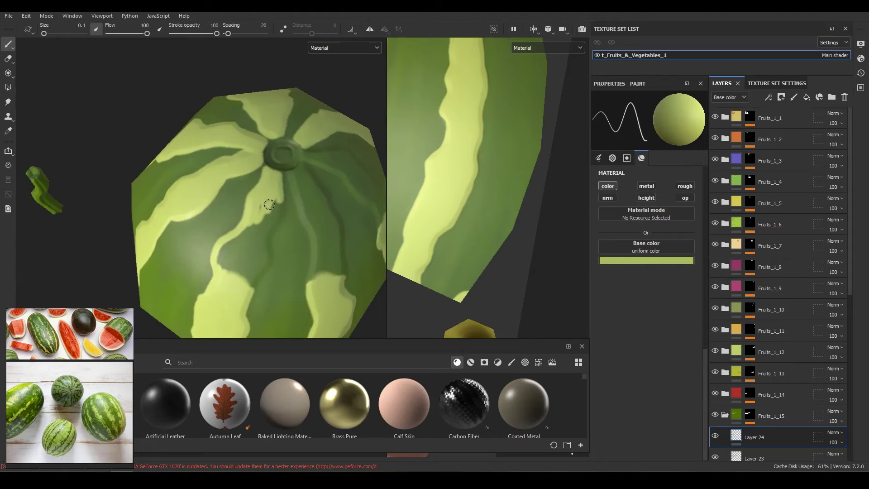
# Orbit around the watermelon's stem end, stripes and underside, then zoom out to all fruits
pyautogui.keyDown('alt'); pyautogui.moveTo(250, 275); pyautogui.dragTo(207, 275); pyautogui.keyUp('alt')
pyautogui.keyDown('alt'); pyautogui.moveTo(278, 181); pyautogui.dragTo(267, 170); pyautogui.keyUp('alt')
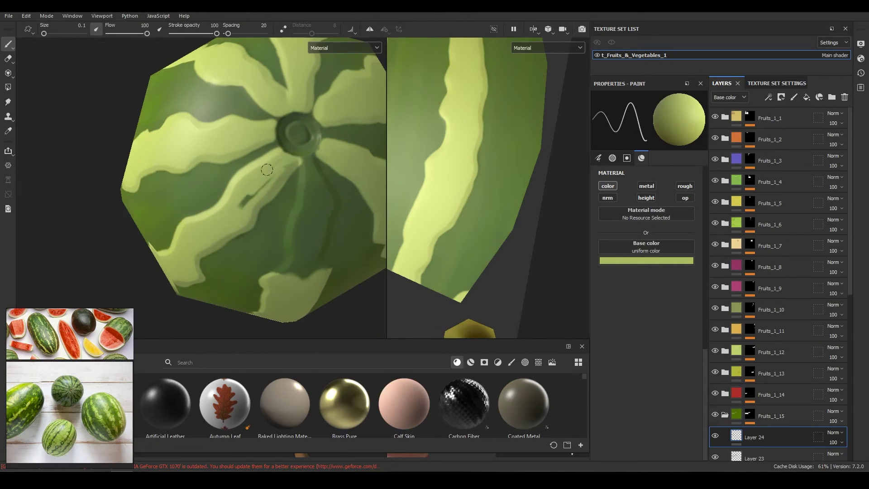
pyautogui.keyDown('alt'); pyautogui.moveTo(269, 281); pyautogui.dragTo(253, 244); pyautogui.keyUp('alt')
pyautogui.keyDown('alt'); pyautogui.moveTo(254, 244); pyautogui.dragTo(231, 207, button='right'); pyautogui.keyUp('alt')
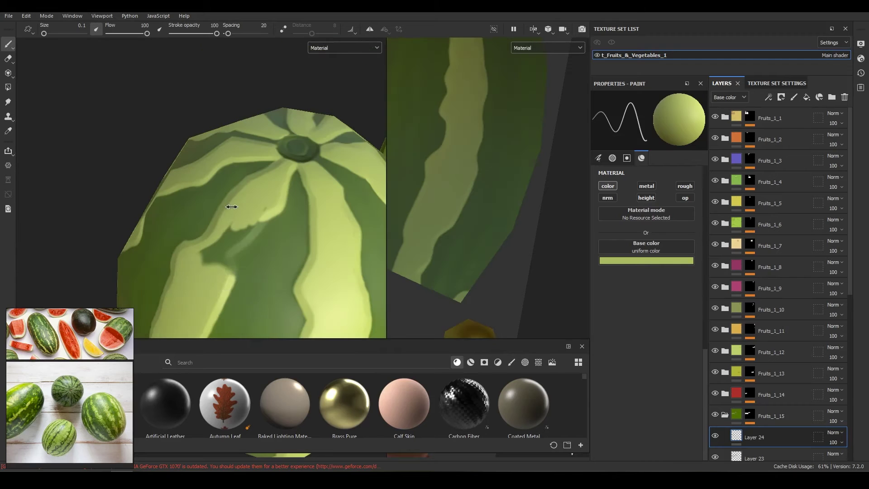
pyautogui.keyDown('alt'); pyautogui.moveTo(223, 252); pyautogui.dragTo(271, 226, button='right'); pyautogui.keyUp('alt')
pyautogui.keyDown('alt'); pyautogui.moveTo(272, 226); pyautogui.dragTo(254, 204); pyautogui.keyUp('alt')
pyautogui.keyDown('alt'); pyautogui.moveTo(253, 204); pyautogui.dragTo(240, 181, button='right'); pyautogui.keyUp('alt')
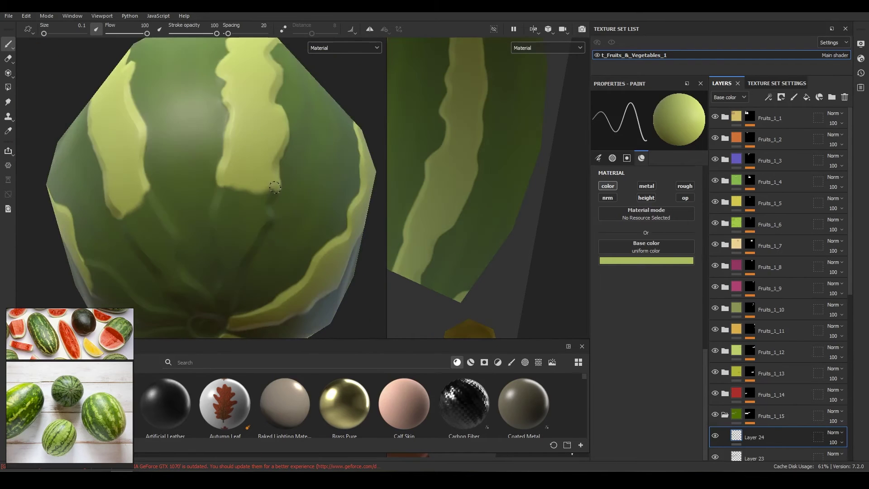
pyautogui.keyDown('alt'); pyautogui.moveTo(240, 181); pyautogui.dragTo(231, 165); pyautogui.keyUp('alt')
pyautogui.moveTo(214, 186)
pyautogui.keyDown('alt'); pyautogui.mouseDown()
pyautogui.moveTo(184, 169)
pyautogui.moveTo(209, 306)
pyautogui.mouseUp(); pyautogui.keyUp('alt')
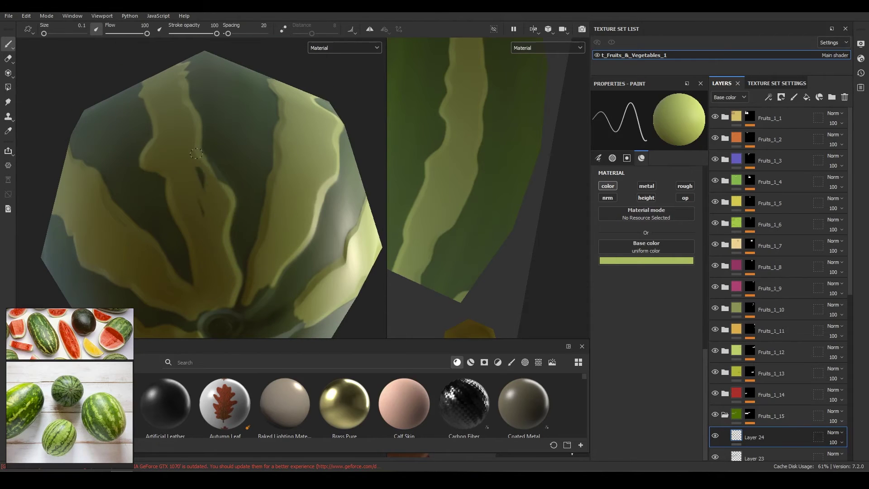
pyautogui.moveTo(196, 154)
pyautogui.keyDown('alt'); pyautogui.mouseDown()
pyautogui.moveTo(244, 239)
pyautogui.moveTo(224, 219)
pyautogui.mouseUp(); pyautogui.keyUp('alt')
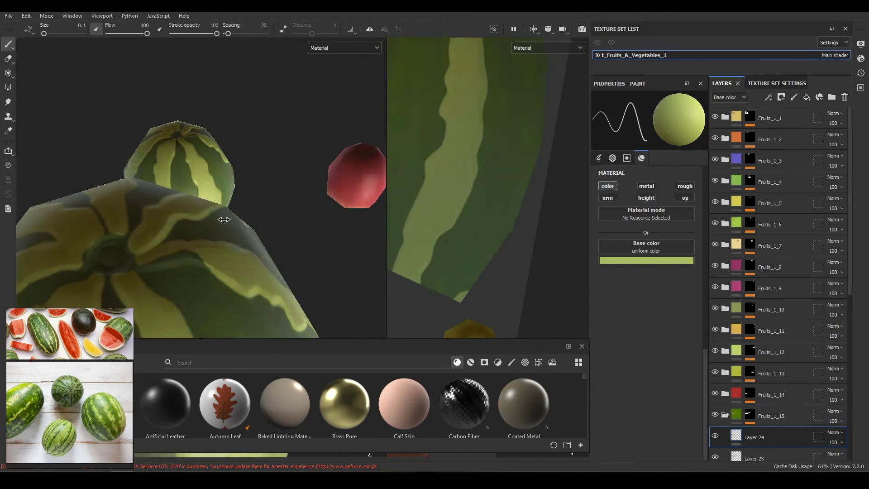
pyautogui.keyDown('alt'); pyautogui.moveTo(196, 262); pyautogui.dragTo(252, 139, button='right'); pyautogui.keyUp('alt')
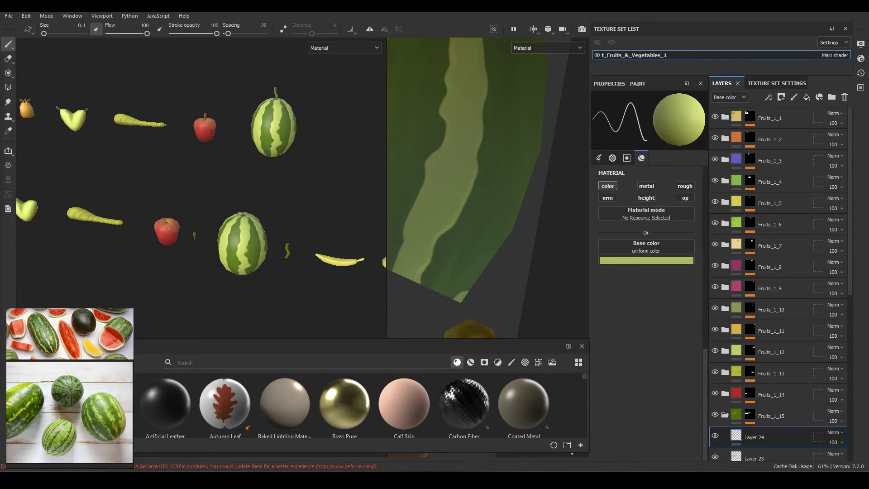
# Set the brush to Size 0.27 and Flow 14 in the quick brush properties
pyautogui.scroll(-5, 835, 349)
pyautogui.keyDown('alt'); pyautogui.moveTo(317, 163); pyautogui.dragTo(319, 201, button='right'); pyautogui.keyUp('alt')
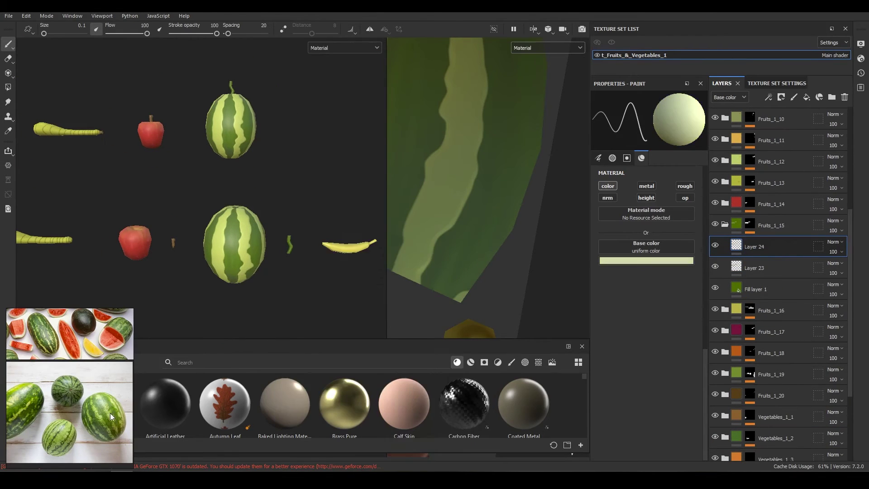
pyautogui.rightClick(362, 308)
pyautogui.moveTo(262, 212)
pyautogui.keyDown('alt'); pyautogui.mouseDown(button='right')
pyautogui.moveTo(262, 249)
pyautogui.moveTo(238, 233)
pyautogui.mouseUp(button='right'); pyautogui.keyUp('alt')
pyautogui.keyDown('alt'); pyautogui.moveTo(231, 310); pyautogui.dragTo(231, 229); pyautogui.keyUp('alt')
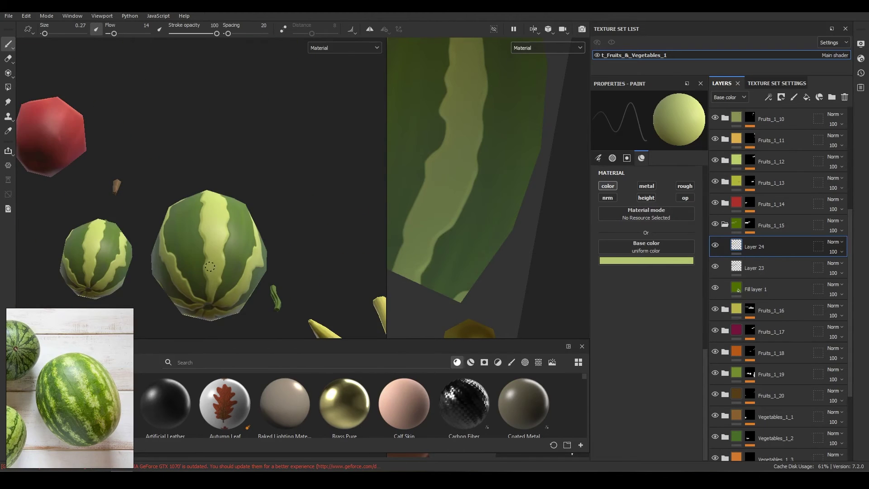
pyautogui.moveTo(254, 255)
pyautogui.keyDown('alt'); pyautogui.mouseDown()
pyautogui.moveTo(279, 219)
pyautogui.moveTo(258, 178)
pyautogui.moveTo(252, 125)
pyautogui.moveTo(256, 204)
pyautogui.mouseUp(); pyautogui.keyUp('alt')
pyautogui.moveTo(275, 245)
pyautogui.keyDown('alt'); pyautogui.mouseDown()
pyautogui.moveTo(243, 215)
pyautogui.moveTo(233, 220)
pyautogui.moveTo(244, 262)
pyautogui.moveTo(253, 236)
pyautogui.mouseUp(); pyautogui.keyUp('alt')
# Show the viewport in the flat Base color channel and set the paint colour to dark green
pyautogui.press('c')
pyautogui.rightClick(272, 246)
pyautogui.click(302, 342)
pyautogui.click(82, 403)
pyautogui.press('Escape')
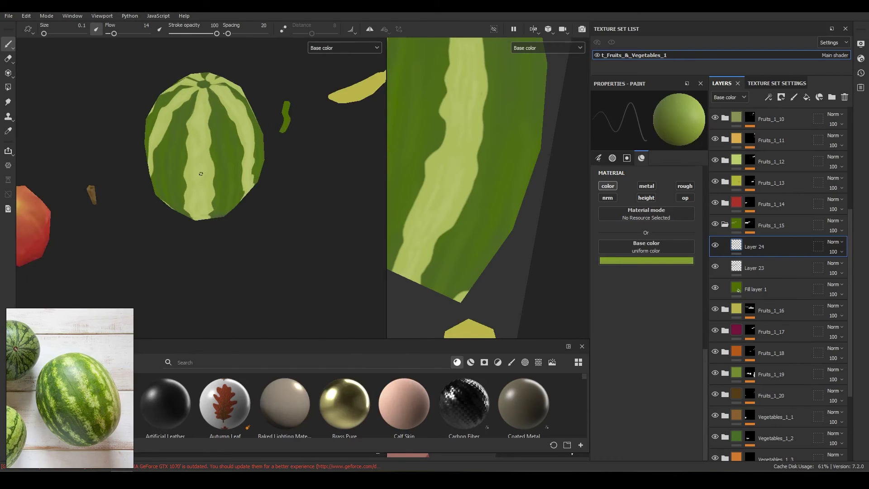
pyautogui.scroll(2, 199, 182)
pyautogui.click(344, 47)
pyautogui.click(338, 65)
pyautogui.scroll(2, 199, 190)
# Orbit around the watermelon to inspect its stripes, stem end and upright side
pyautogui.keyDown('alt'); pyautogui.moveTo(220, 268); pyautogui.dragTo(215, 204); pyautogui.keyUp('alt')
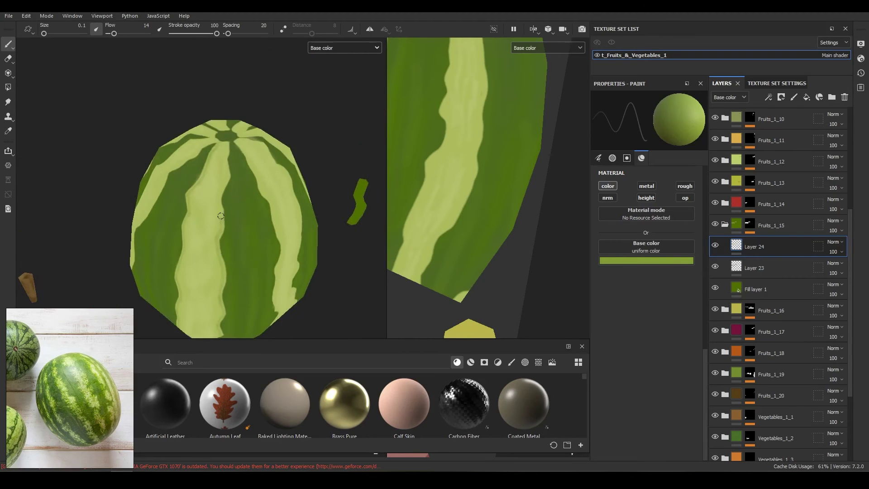
pyautogui.moveTo(222, 164)
pyautogui.keyDown('alt'); pyautogui.mouseDown()
pyautogui.moveTo(317, 277)
pyautogui.moveTo(271, 188)
pyautogui.mouseUp(); pyautogui.keyUp('alt')
pyautogui.moveTo(252, 241)
pyautogui.keyDown('alt'); pyautogui.mouseDown()
pyautogui.moveTo(272, 190)
pyautogui.moveTo(243, 236)
pyautogui.moveTo(234, 182)
pyautogui.moveTo(263, 184)
pyautogui.moveTo(263, 176)
pyautogui.moveTo(266, 200)
pyautogui.mouseUp(); pyautogui.keyUp('alt')
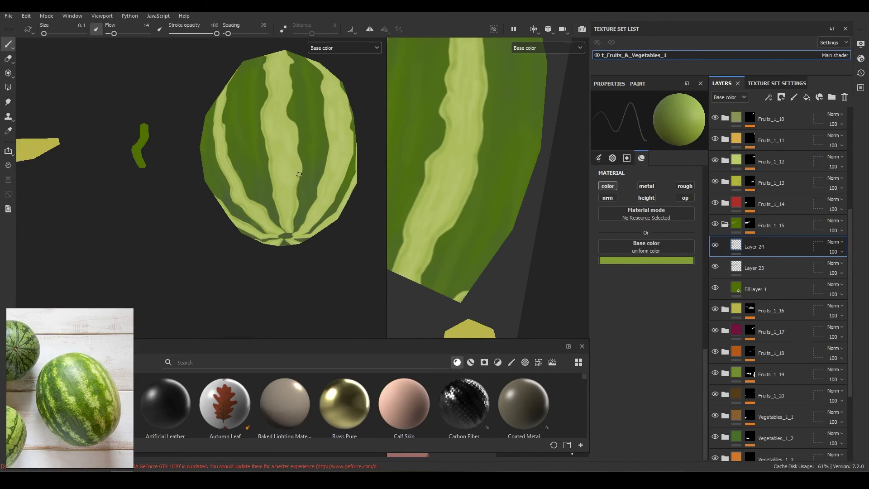
pyautogui.moveTo(337, 53)
pyautogui.keyDown('alt'); pyautogui.mouseDown()
pyautogui.moveTo(304, 158)
pyautogui.moveTo(282, 142)
pyautogui.mouseUp(); pyautogui.keyUp('alt')
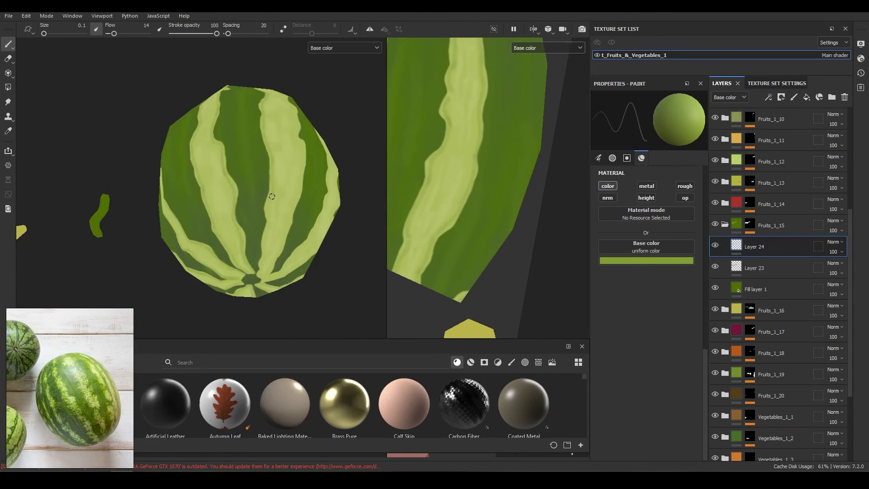
pyautogui.keyDown('alt'); pyautogui.moveTo(285, 263); pyautogui.dragTo(265, 179); pyautogui.keyUp('alt')
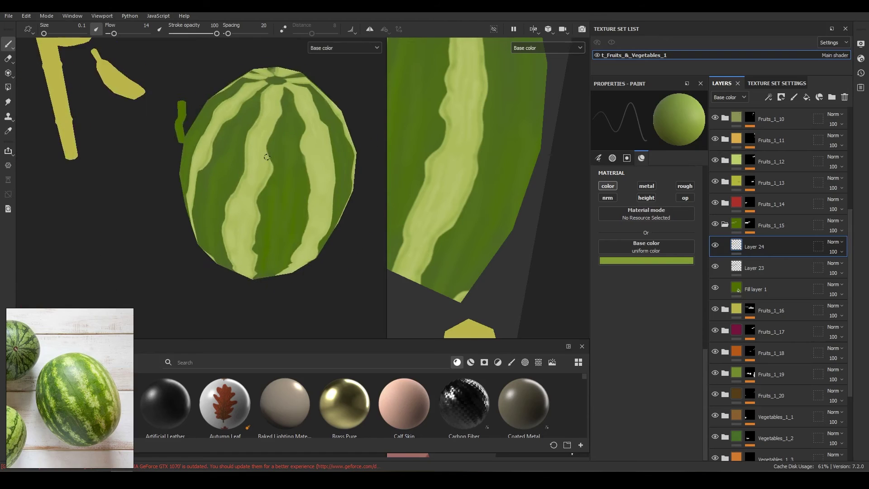
pyautogui.keyDown('alt'); pyautogui.moveTo(243, 224); pyautogui.dragTo(246, 173); pyautogui.keyUp('alt')
pyautogui.keyDown('alt'); pyautogui.moveTo(251, 266); pyautogui.dragTo(259, 199); pyautogui.keyUp('alt')
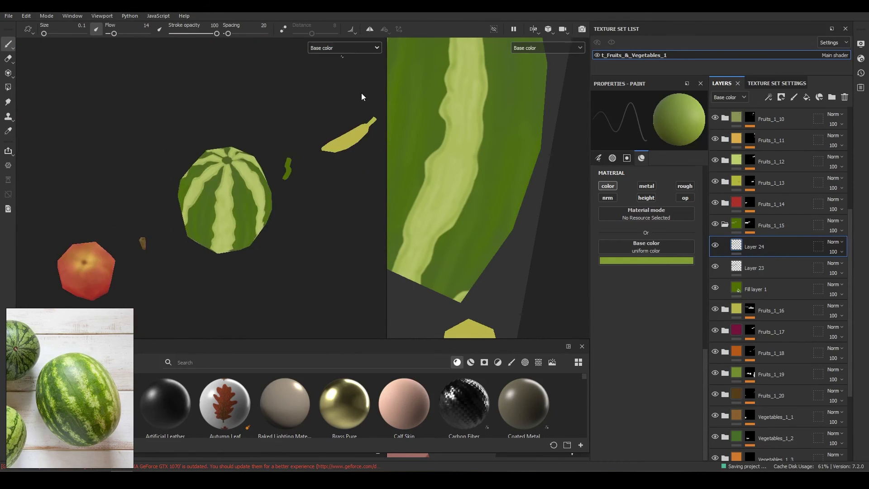
# Return to full material shading and make Layer 23 the active layer
pyautogui.press('m')
pyautogui.moveTo(254, 253)
pyautogui.keyDown('alt'); pyautogui.mouseDown()
pyautogui.moveTo(246, 214)
pyautogui.moveTo(253, 264)
pyautogui.moveTo(256, 253)
pyautogui.mouseUp(); pyautogui.keyUp('alt')
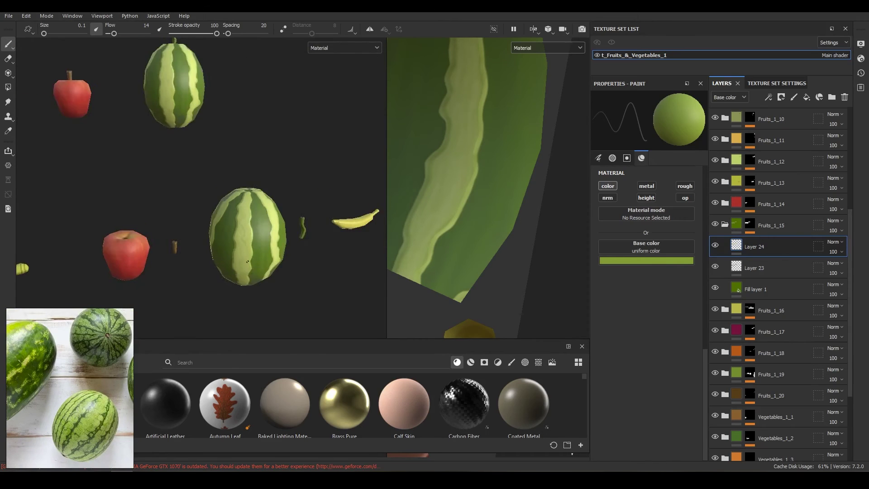
pyautogui.keyDown('alt'); pyautogui.moveTo(274, 190); pyautogui.dragTo(309, 210); pyautogui.keyUp('alt')
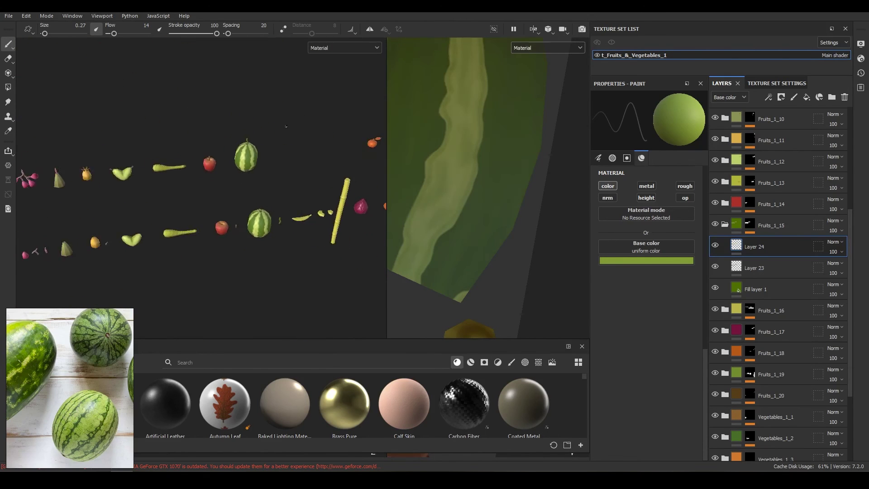
pyautogui.click(716, 269)
# Open the brush settings to pick the tan stem colour 837552 while orbiting the watermelon
pyautogui.moveTo(271, 230)
pyautogui.keyDown('alt'); pyautogui.mouseDown()
pyautogui.moveTo(282, 167)
pyautogui.moveTo(307, 268)
pyautogui.mouseUp(); pyautogui.keyUp('alt')
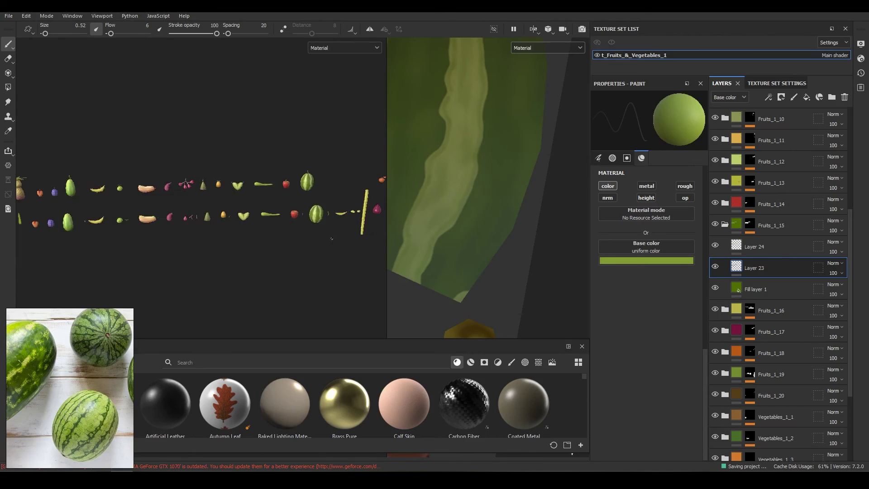
pyautogui.scroll(5, 331, 238)
pyautogui.rightClick(358, 208)
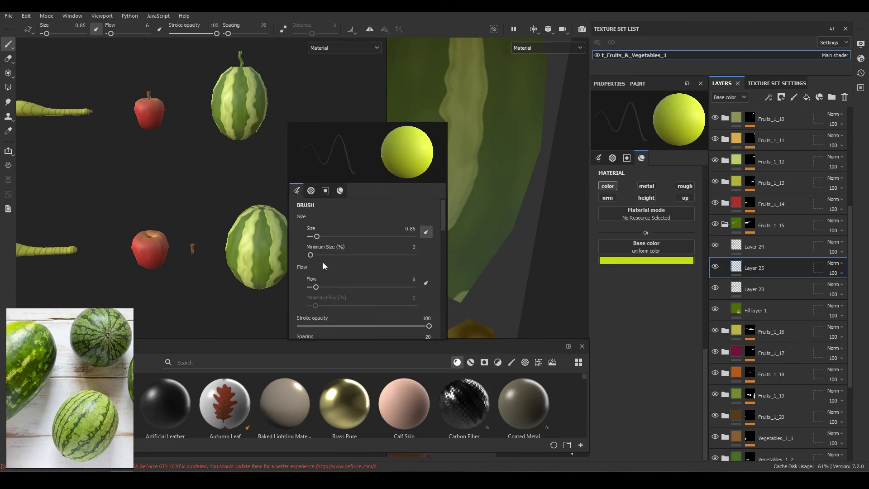
pyautogui.keyDown('alt'); pyautogui.moveTo(323, 265); pyautogui.dragTo(286, 206); pyautogui.keyUp('alt')
pyautogui.keyDown('alt'); pyautogui.moveTo(274, 243); pyautogui.dragTo(326, 214); pyautogui.keyUp('alt')
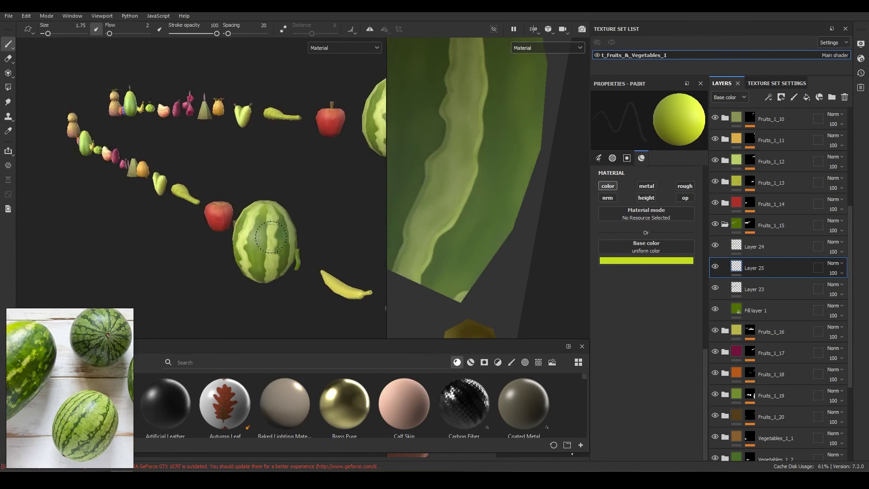
pyautogui.keyDown('alt'); pyautogui.moveTo(325, 214); pyautogui.dragTo(315, 136, button='right'); pyautogui.keyUp('alt')
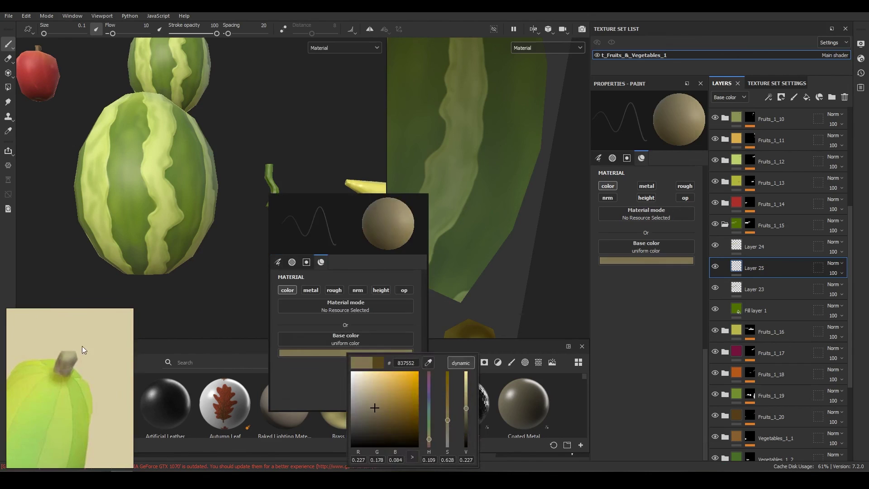
# Orbit to bring the watermelon's tan stem into view, then zoom out over all the fruits
pyautogui.keyDown('alt'); pyautogui.moveTo(205, 248); pyautogui.dragTo(226, 226); pyautogui.keyUp('alt')
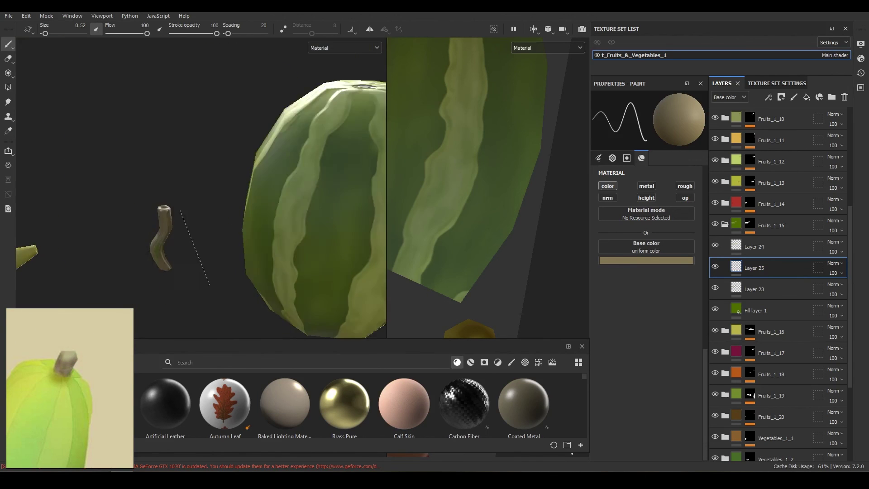
pyautogui.moveTo(225, 226)
pyautogui.keyDown('alt'); pyautogui.mouseDown()
pyautogui.moveTo(176, 174)
pyautogui.moveTo(139, 231)
pyautogui.mouseUp(); pyautogui.keyUp('alt')
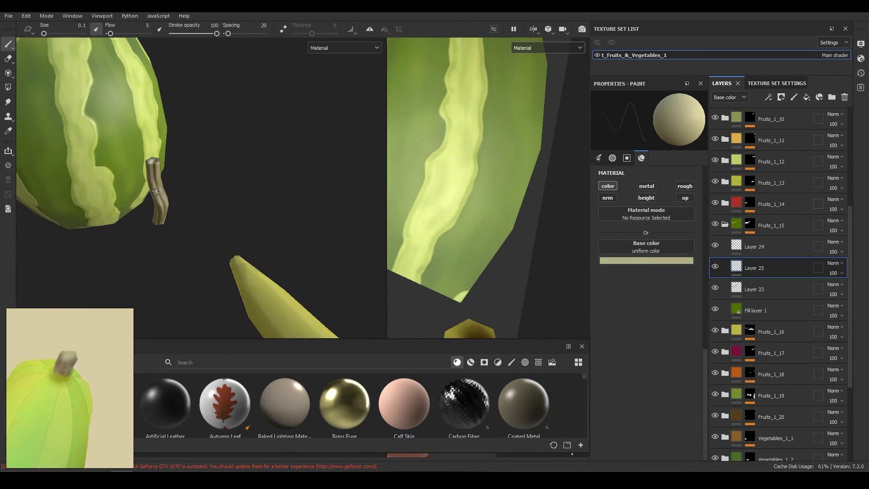
pyautogui.keyDown('alt'); pyautogui.moveTo(139, 231); pyautogui.dragTo(262, 141); pyautogui.keyUp('alt')
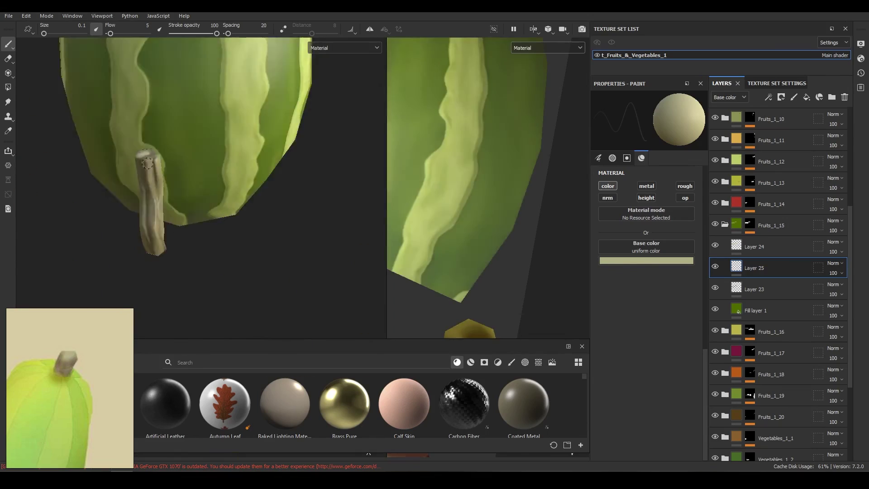